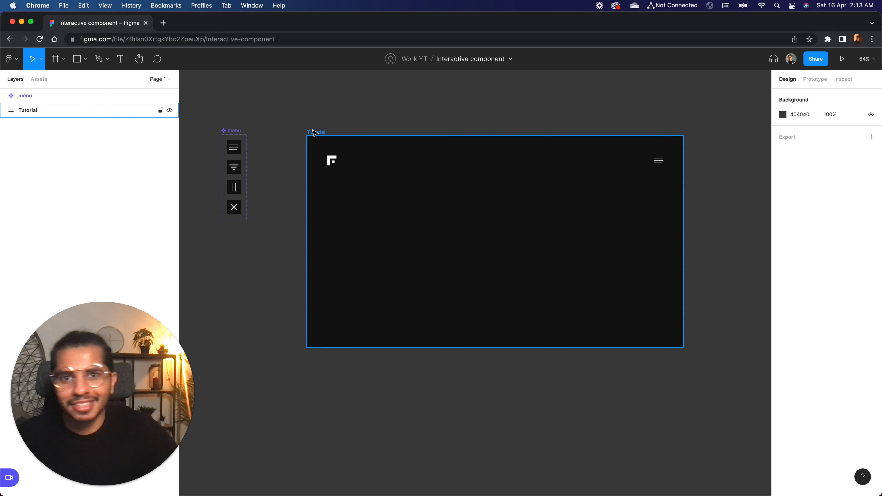
Rename the Tutorial frame to Home.
left_click(361, 110)
scroll(354, 114, "down", 5)
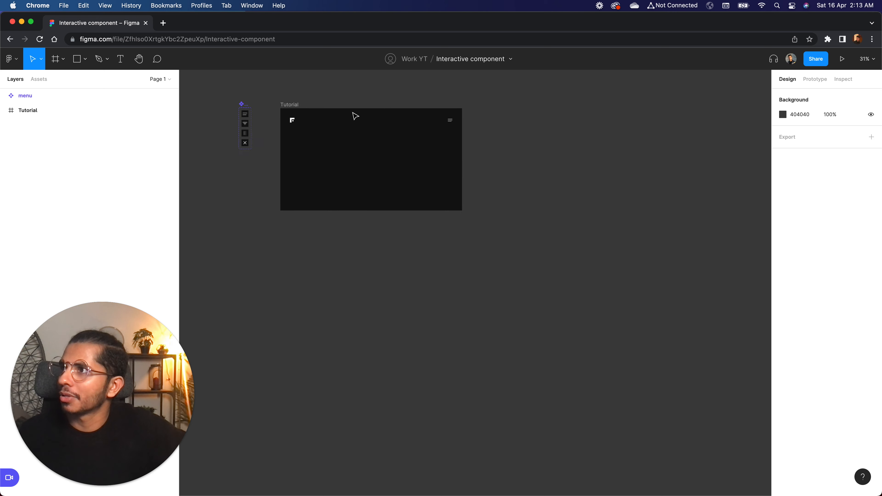
scroll(355, 116, "left", 2)
left_click(315, 117)
scroll(309, 120, "up", 3)
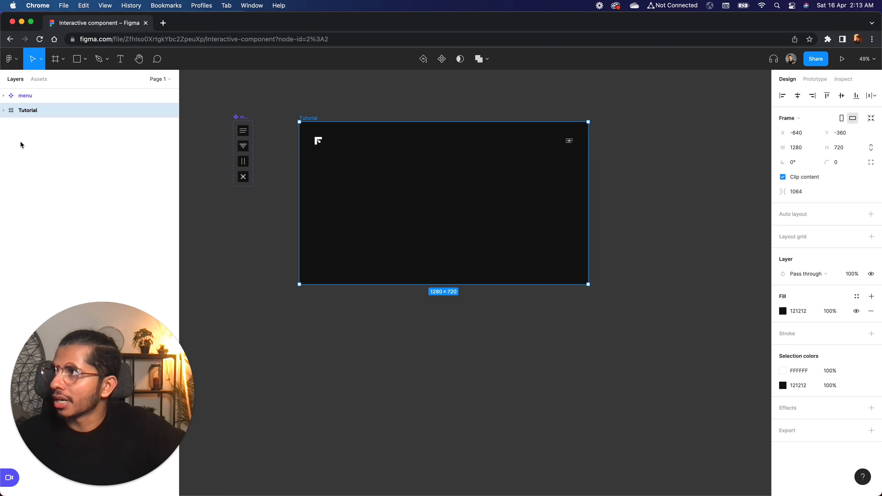
double_click(30, 110)
type("Ho")
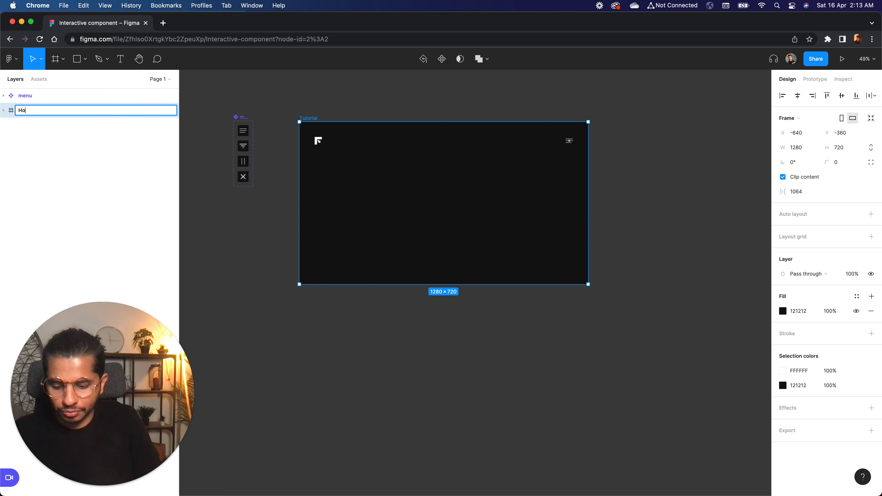
type("ne")
key("BackSpace")
key("BackSpace")
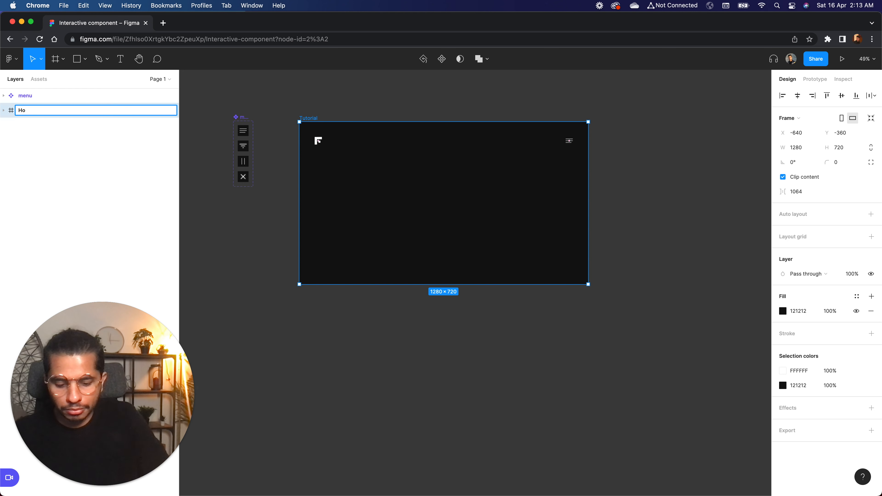
type("me")
key("Return")
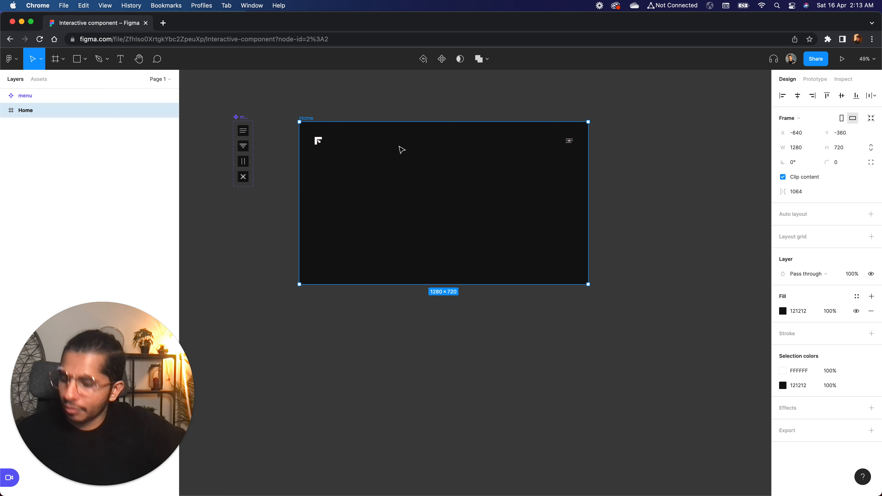
Duplicate the Home frame directly below the original and switch the copy's menu icon to the menu closed state.
left_click_drag(411, 161, 421, 343)
left_click(363, 307)
scroll(363, 307, "up", 10)
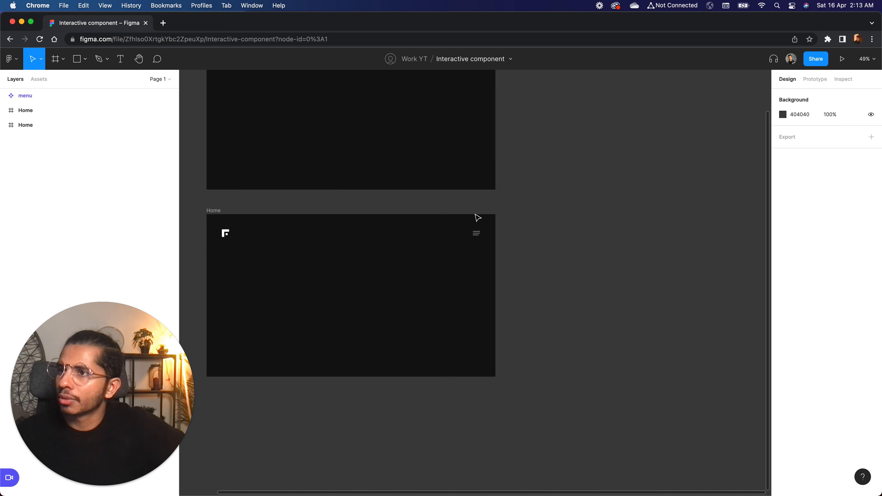
scroll(514, 245, "left", 5)
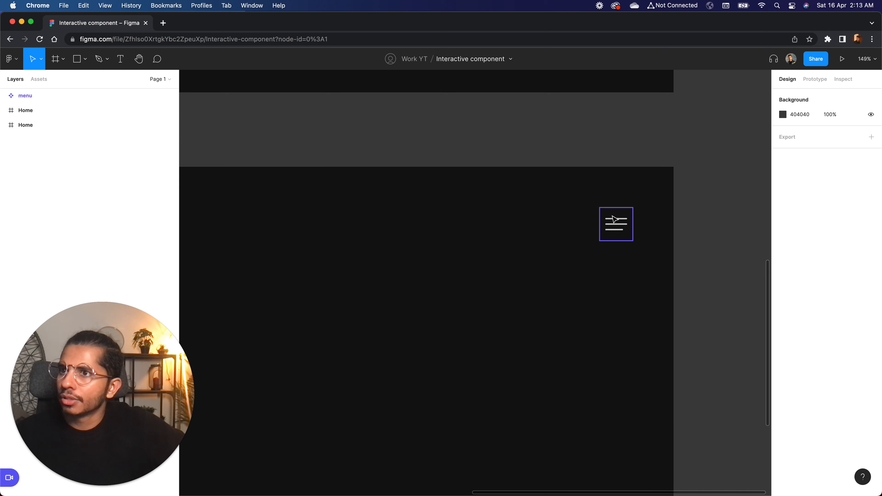
left_click(616, 224)
left_click(841, 214)
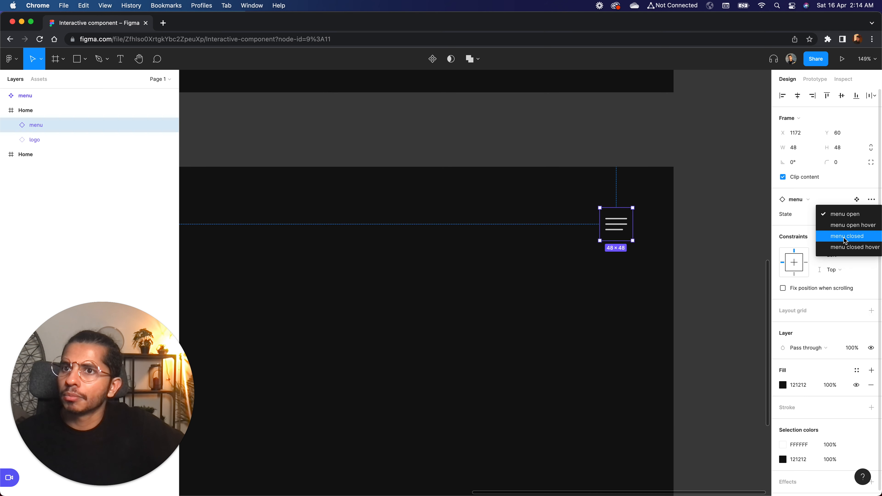
left_click(844, 240)
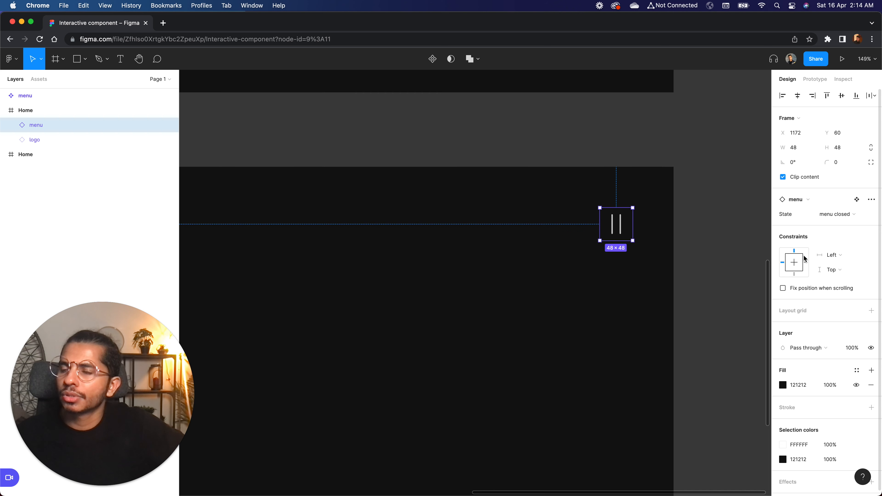
left_click(665, 258)
Set the layer opacity of the logo in the lower Home frame to 0%.
scroll(668, 262, "down", 5)
scroll(670, 263, "up", 6)
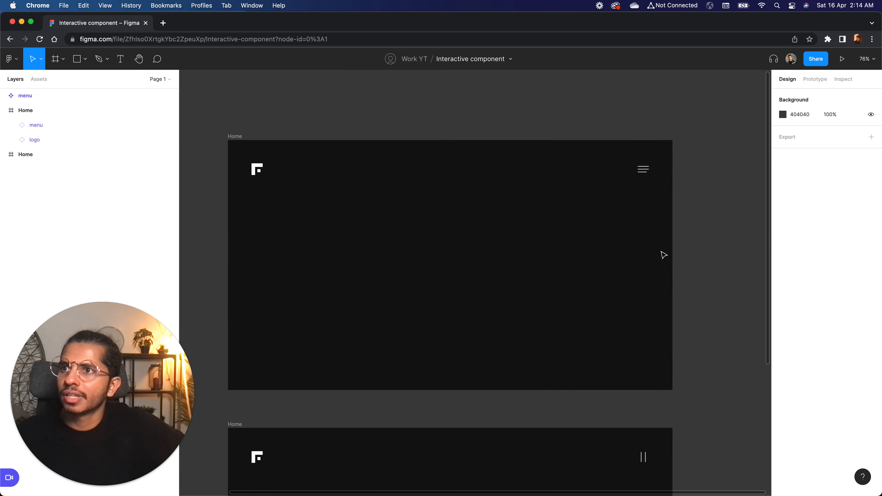
scroll(667, 464, "down", 5)
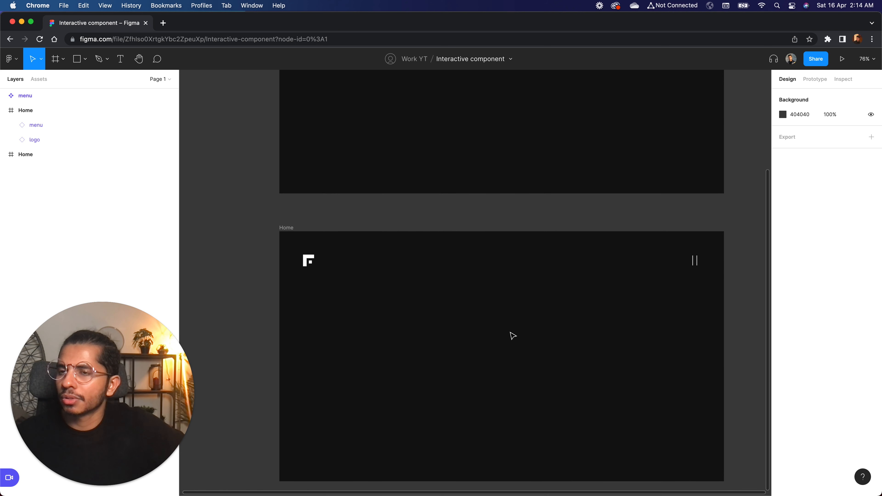
left_click(308, 260)
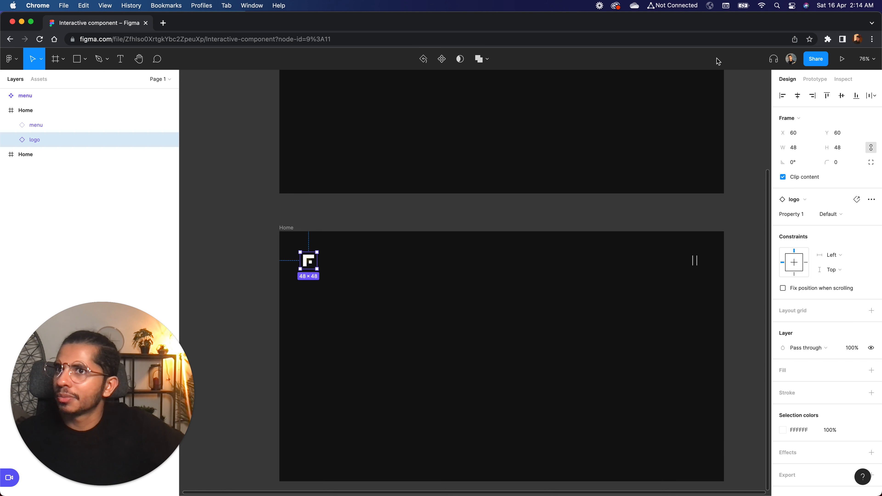
left_click_drag(852, 348, 822, 347)
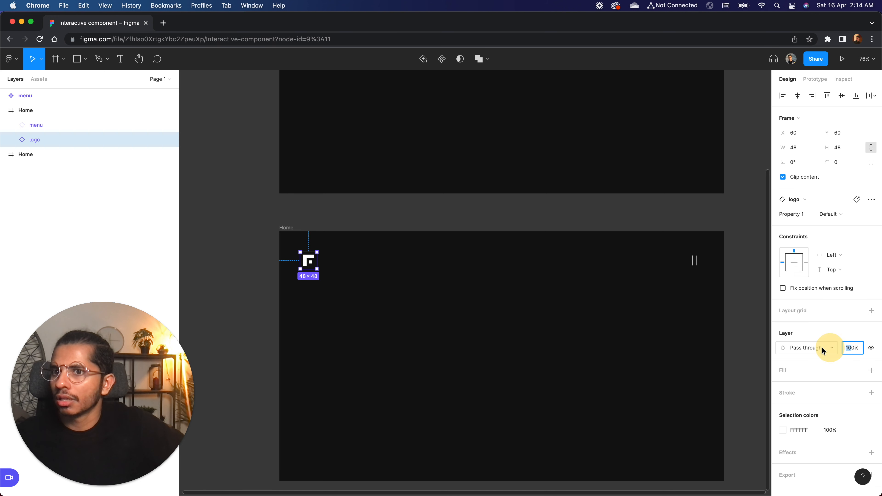
type("0")
key("Return")
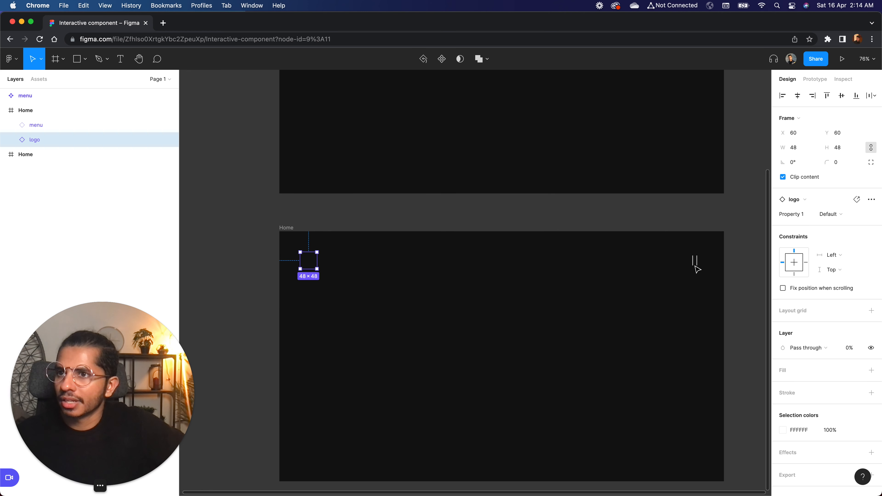
left_click(721, 270)
Add a text layer reading Dribble near the upper middle of the lower Home frame.
scroll(726, 272, "down", 3)
scroll(564, 290, "up", 9)
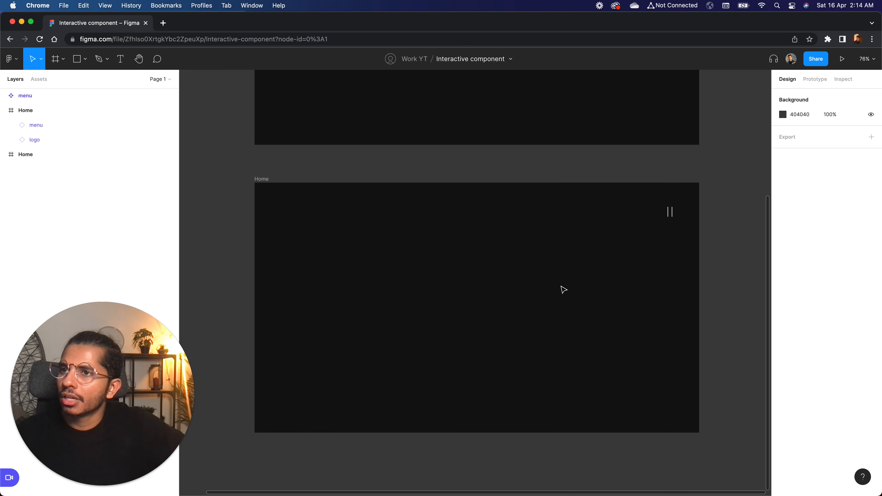
scroll(642, 243, "down", 8)
scroll(402, 289, "up", 1)
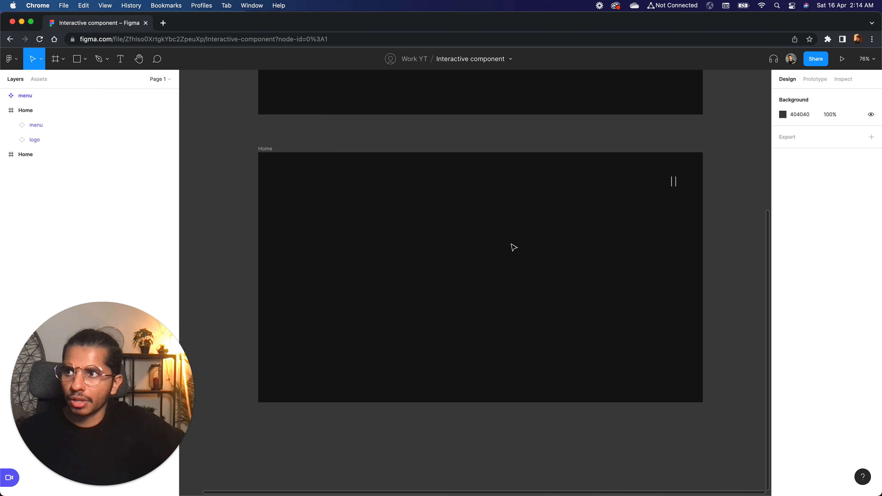
left_click(120, 61)
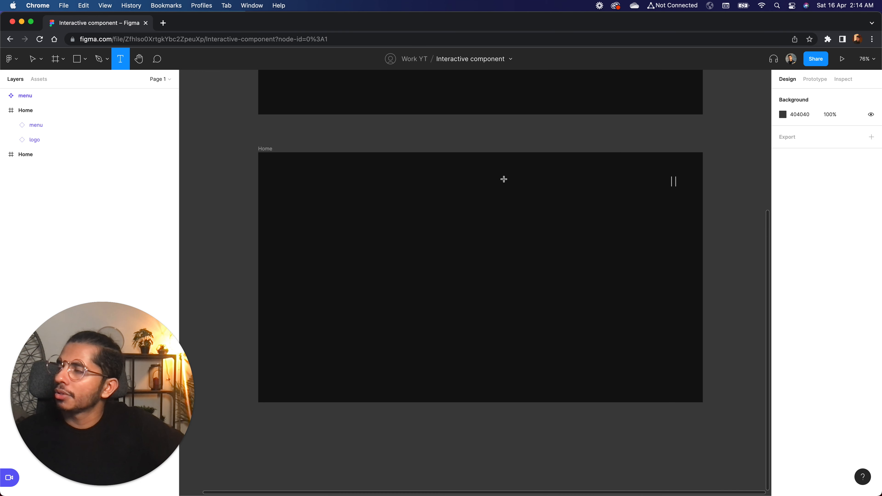
left_click(482, 234)
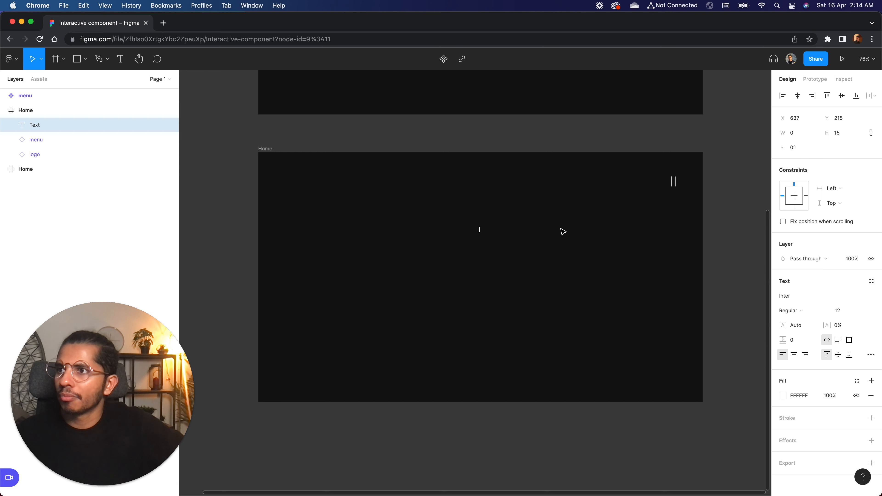
type("Dri")
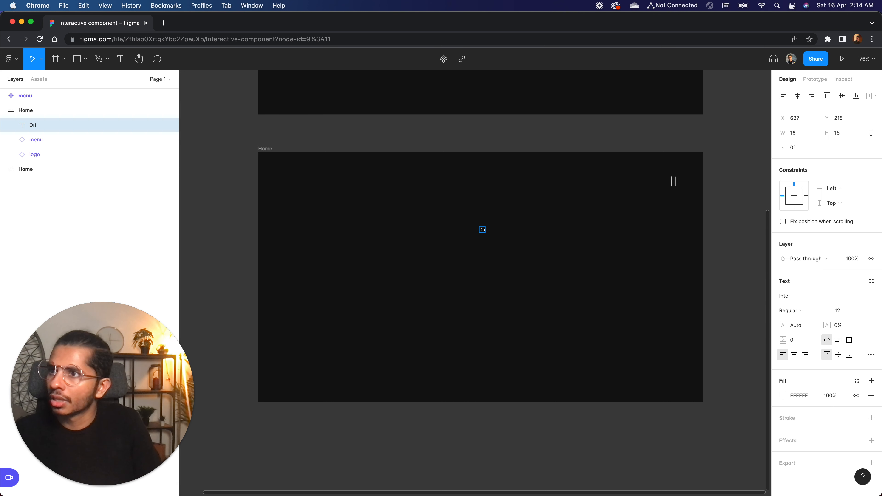
type("bble")
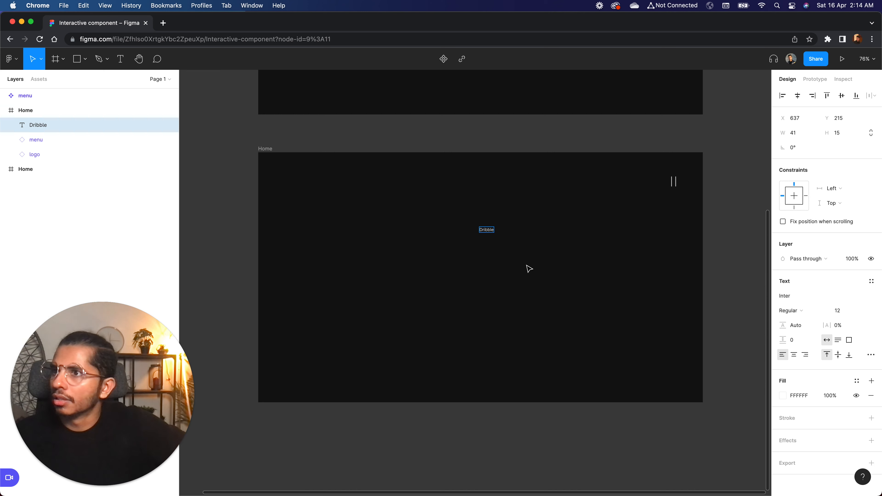
key("Escape")
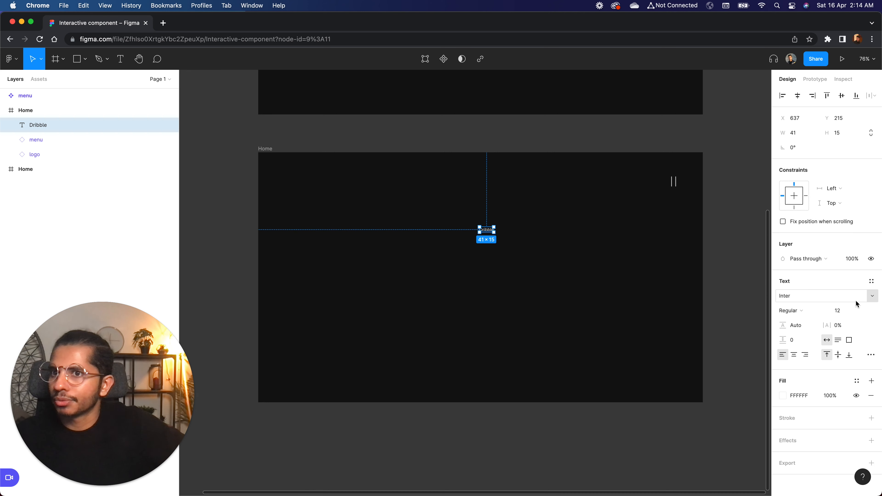
Restyle the text in the lower frame to read dribbble in Ivy Mode Regular at size 64.
left_click(861, 312)
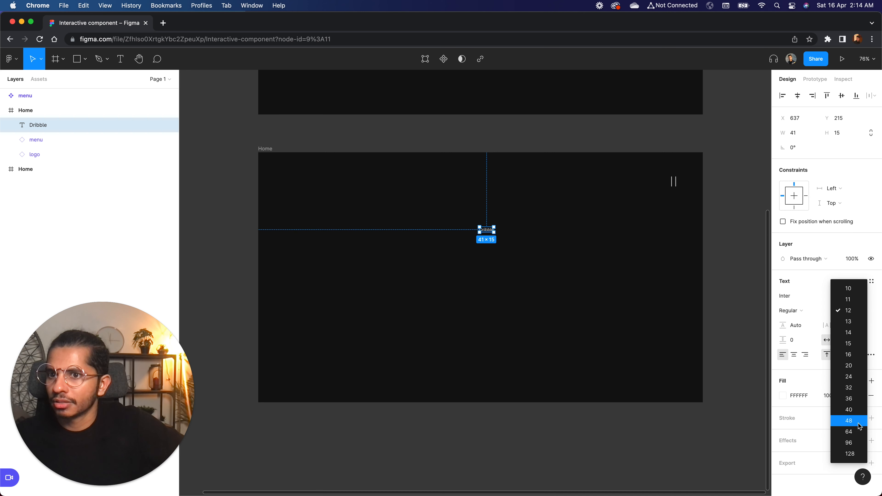
left_click(850, 420)
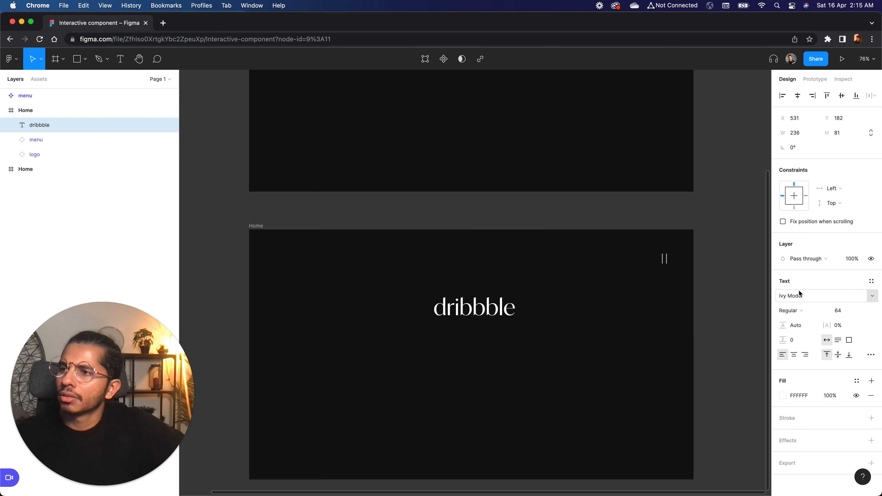
left_click(565, 368)
left_click(481, 317)
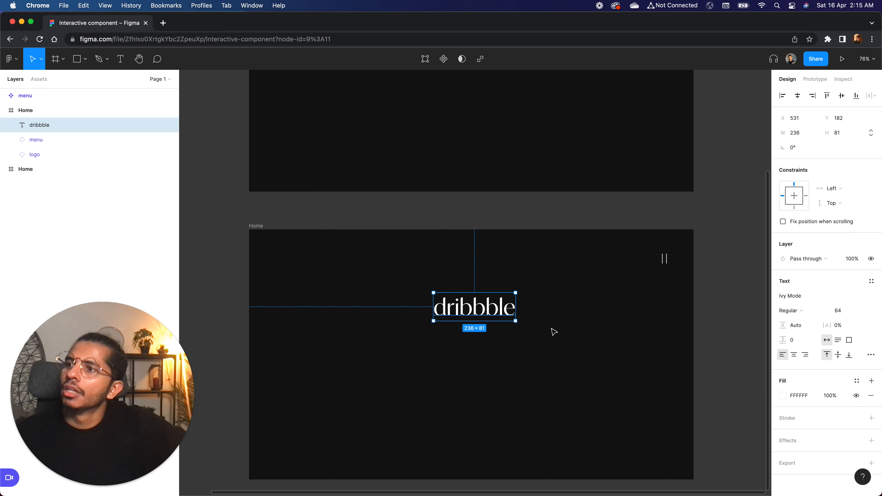
Centre the dribbble text horizontally within the lower Home frame.
left_click(568, 335)
left_click(497, 306)
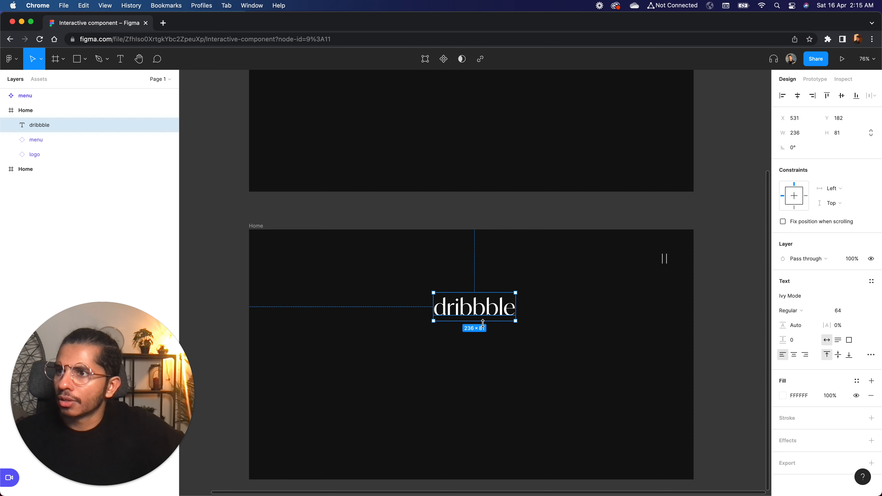
left_click(586, 270)
scroll(577, 298, "up", 2)
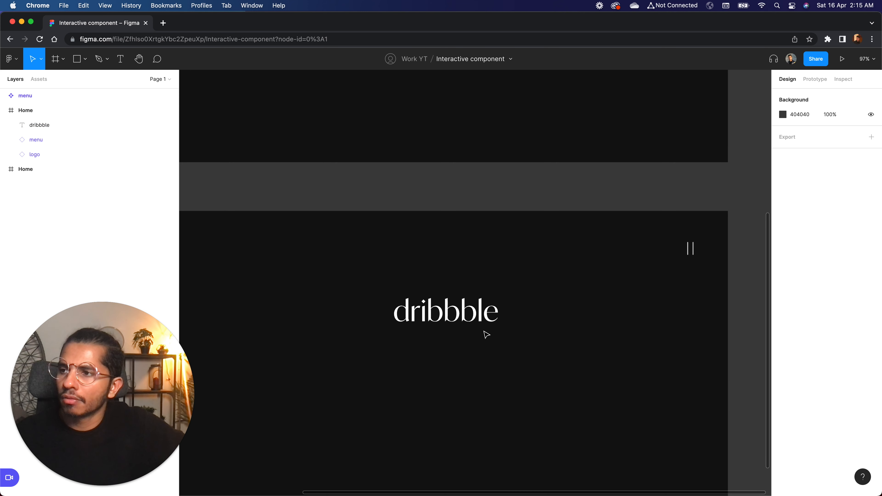
scroll(532, 333, "down", 5)
scroll(532, 333, "up", 3)
left_click(472, 320)
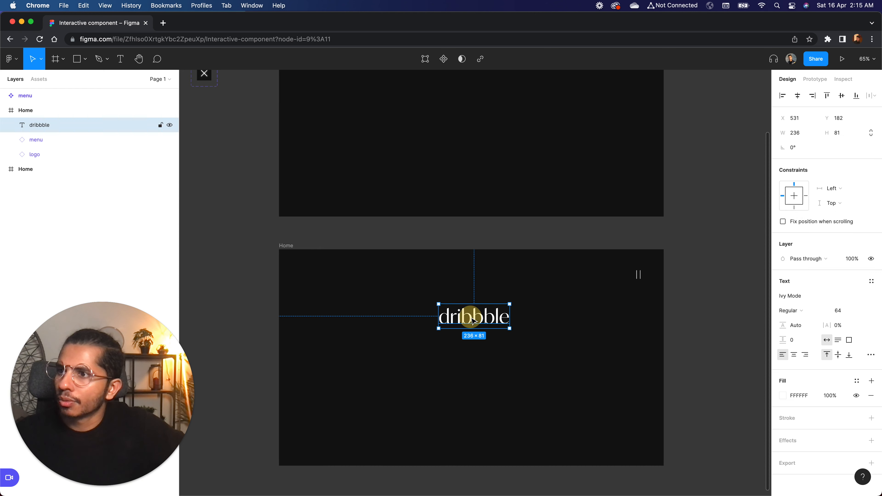
left_click(799, 97)
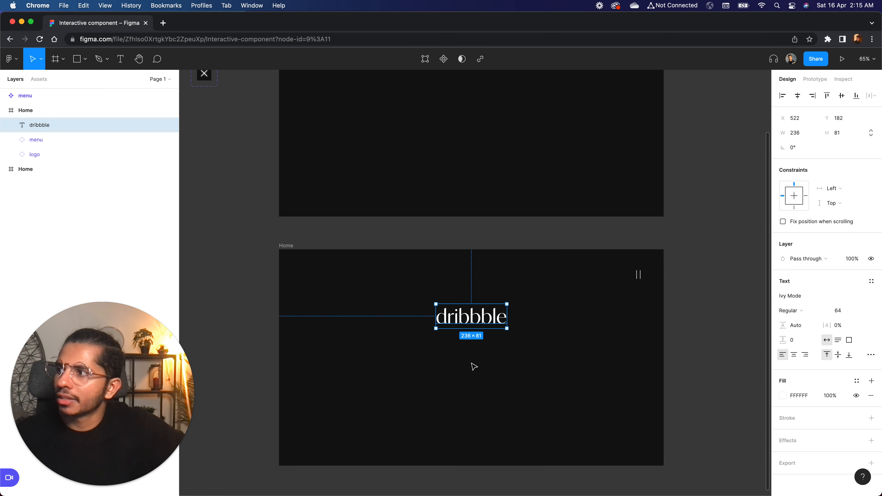
left_click(511, 367)
Duplicate the dribbble text straight below the original, at a Y position of about 354.
scroll(509, 367, "up", 3)
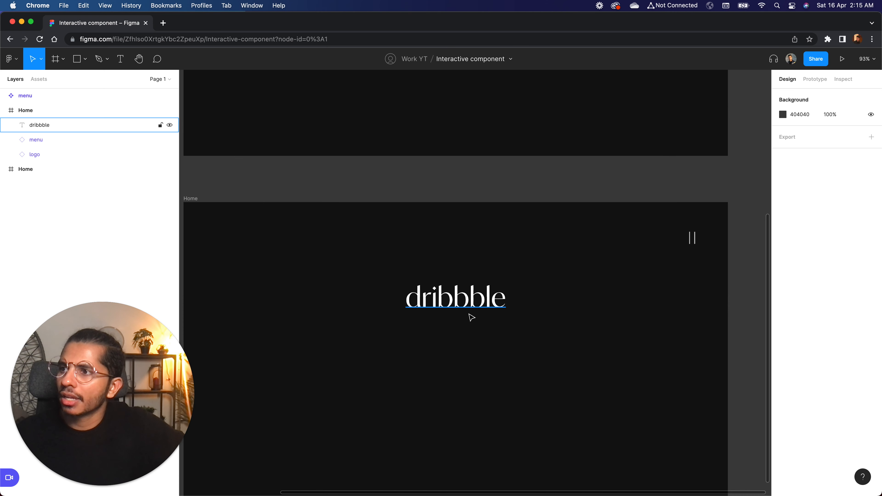
left_click(465, 308)
left_click_drag(465, 308, 459, 371)
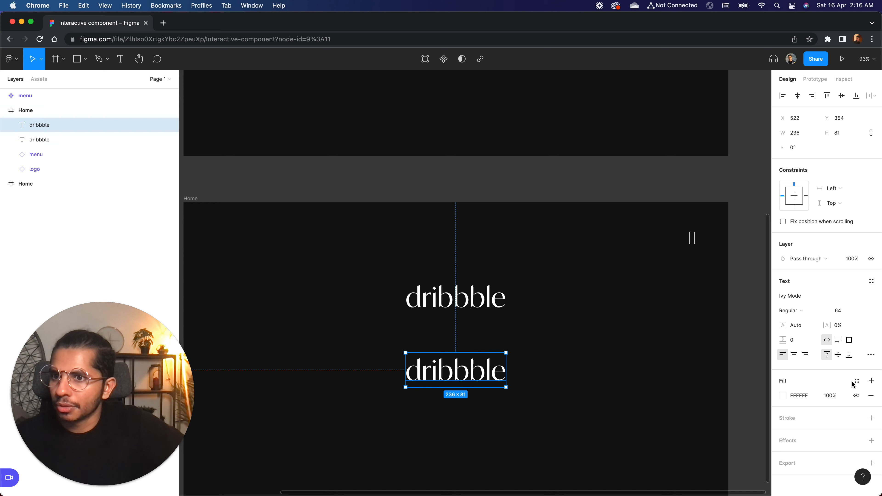
Add a drop shadow effect to the lower dribbble text.
left_click(872, 441)
scroll(862, 448, "down", 3)
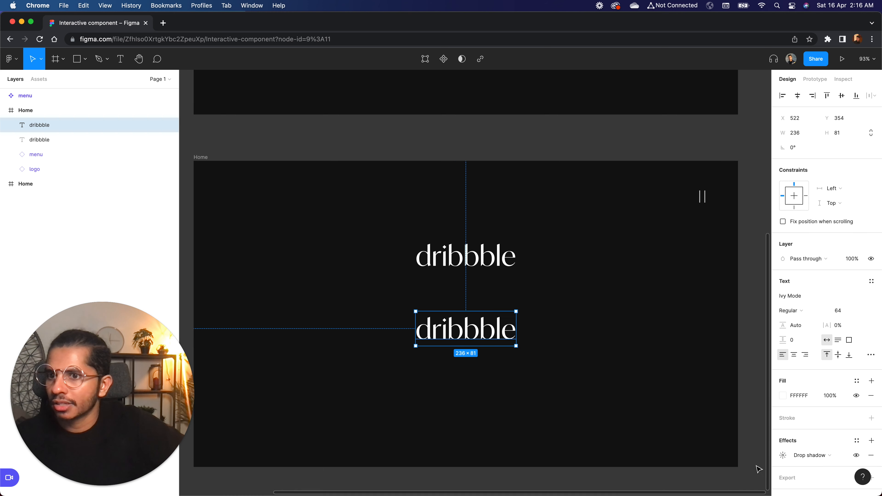
left_click(784, 456)
left_click(673, 478)
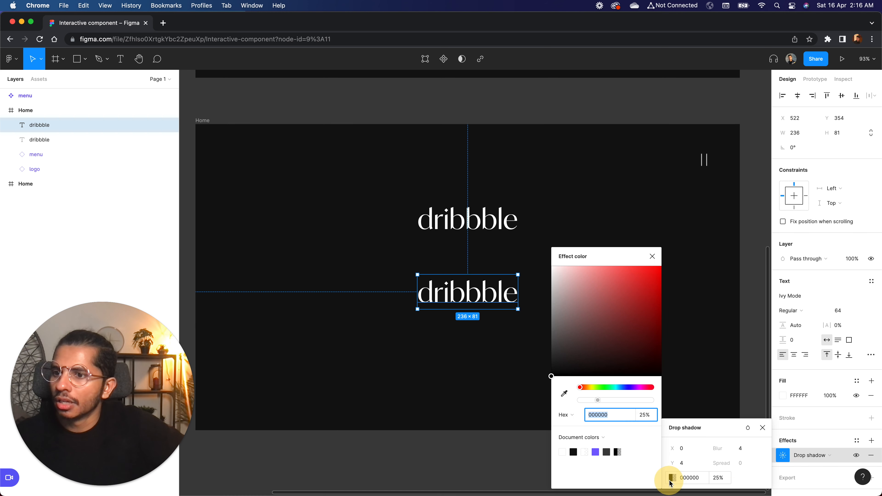
left_click(535, 292)
left_click(476, 290)
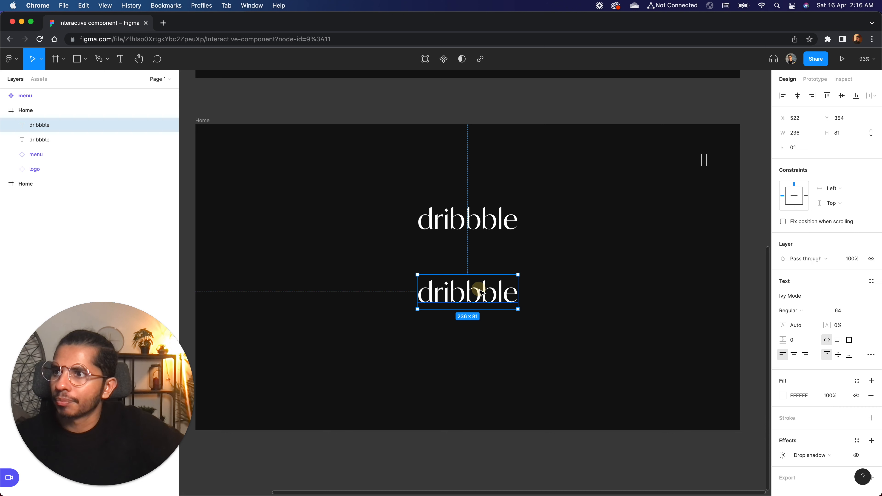
Set the lower dribbble text's drop shadow colour to white FFFFFF at 100% opacity.
left_click(783, 455)
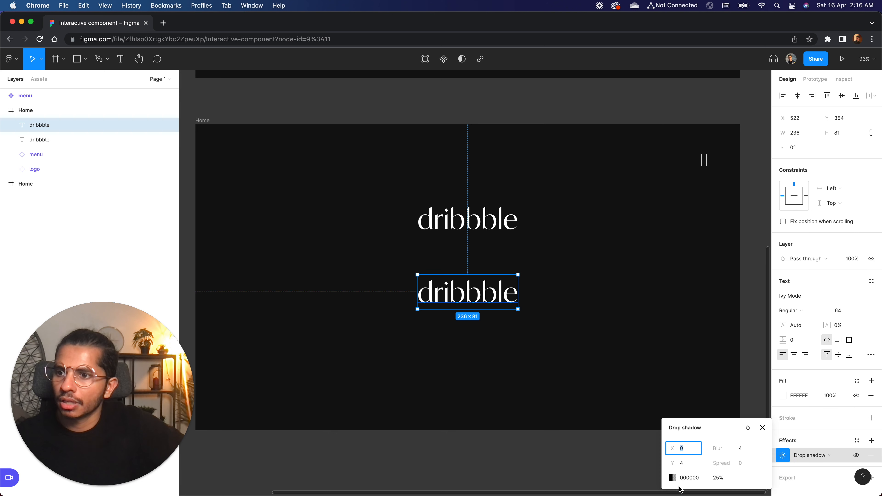
left_click(673, 478)
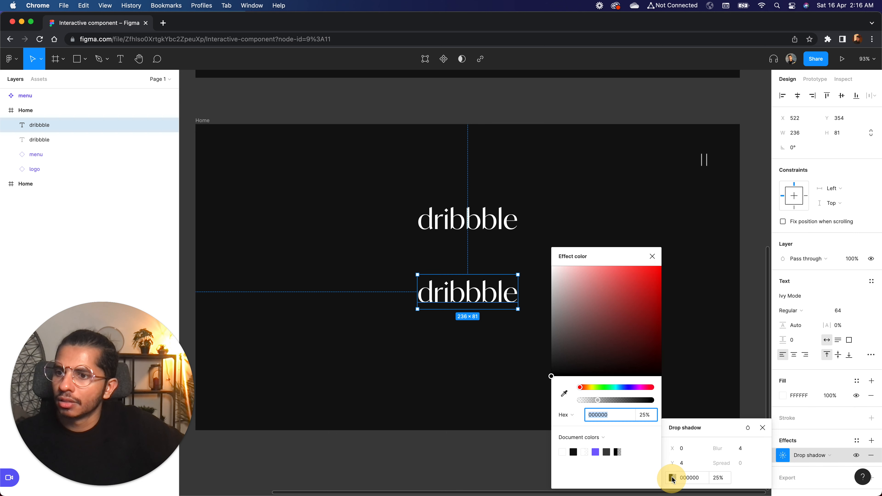
left_click_drag(577, 351, 448, 201)
left_click(724, 479)
type("100")
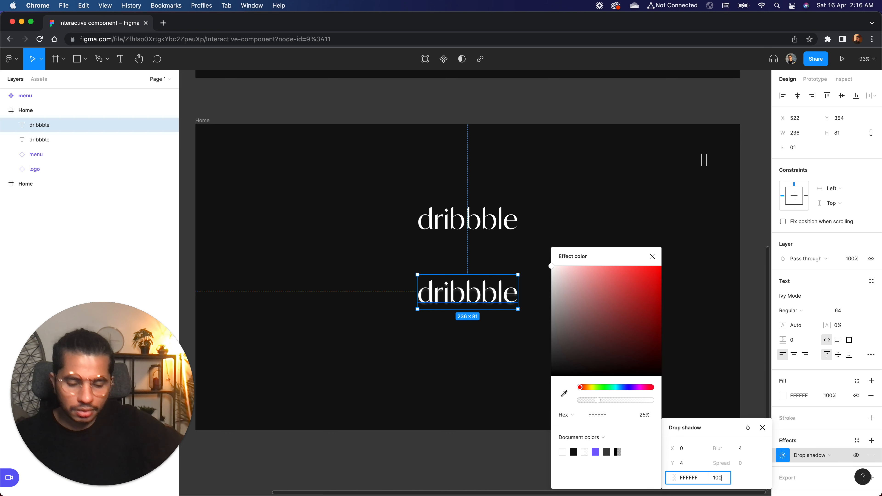
key("Return")
Set the drop shadow's blur to 6 and its Y offset to 0.
left_click(748, 452)
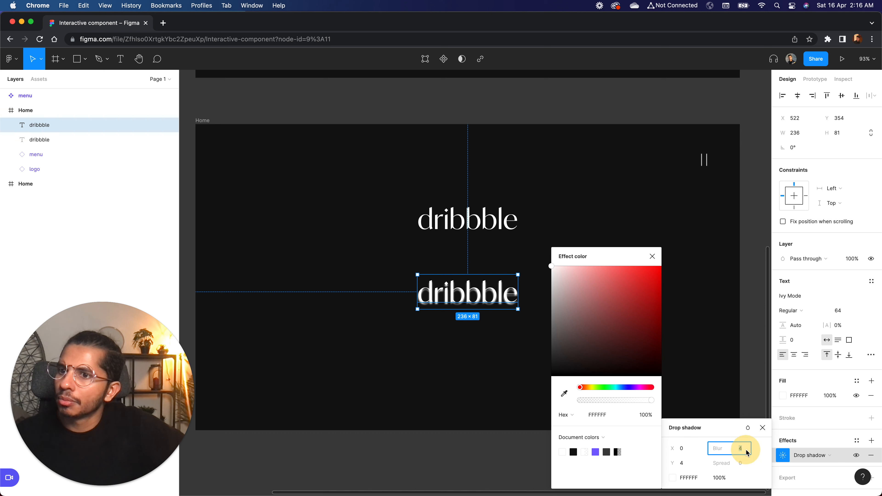
type("6")
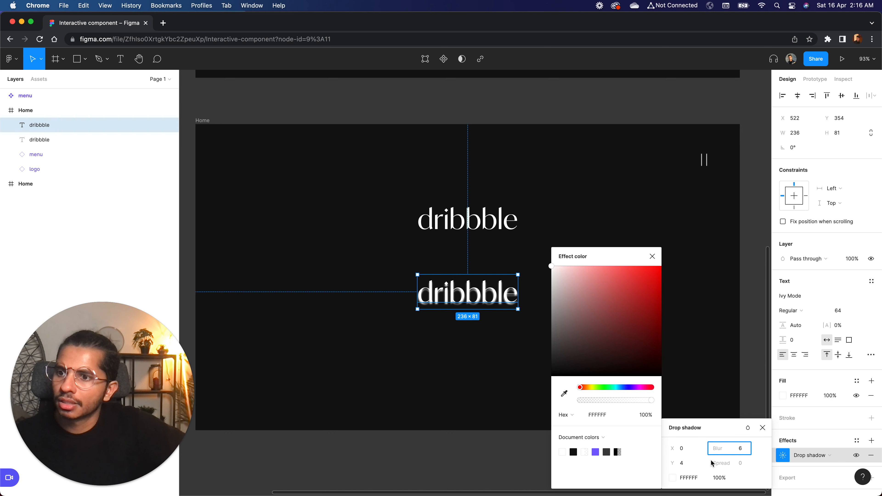
left_click(692, 468)
type("0")
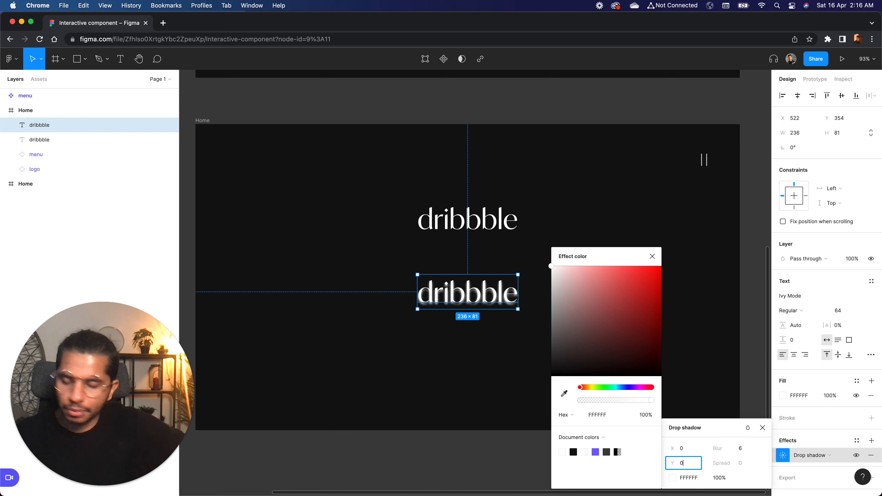
Increase the drop shadow's blur to 12 and then to 15.
left_click(745, 451)
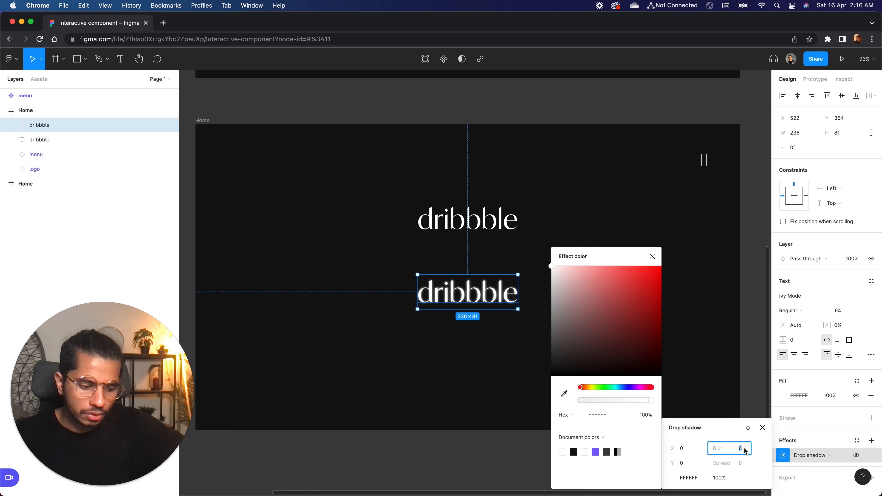
key("Return")
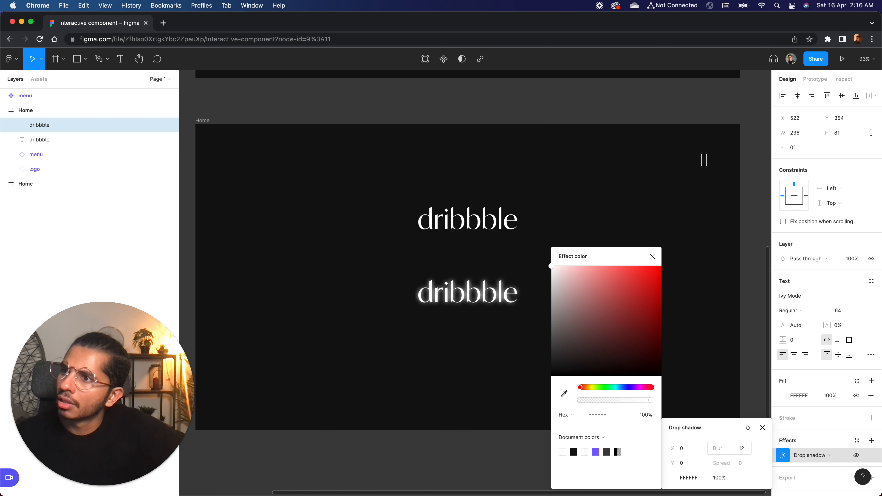
left_click(745, 455)
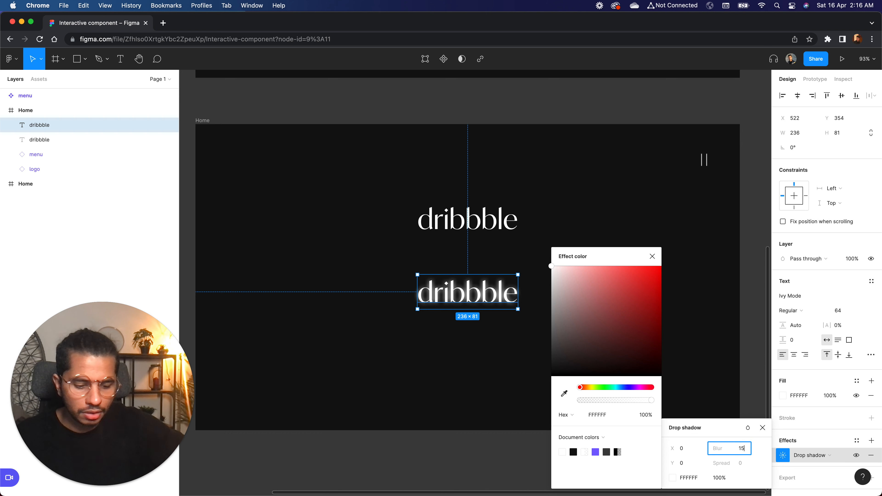
key("Return")
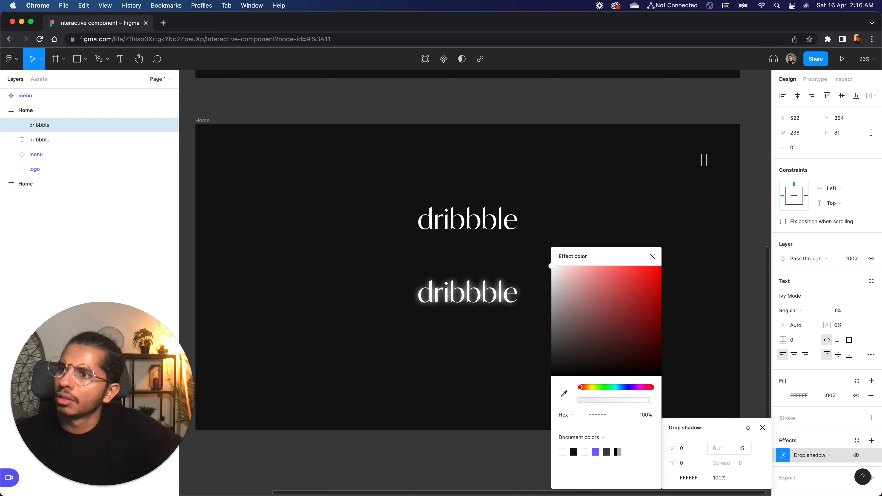
Reduce the drop shadow's opacity to 80% and close the effect settings.
left_click(725, 481)
type("80")
key("Return")
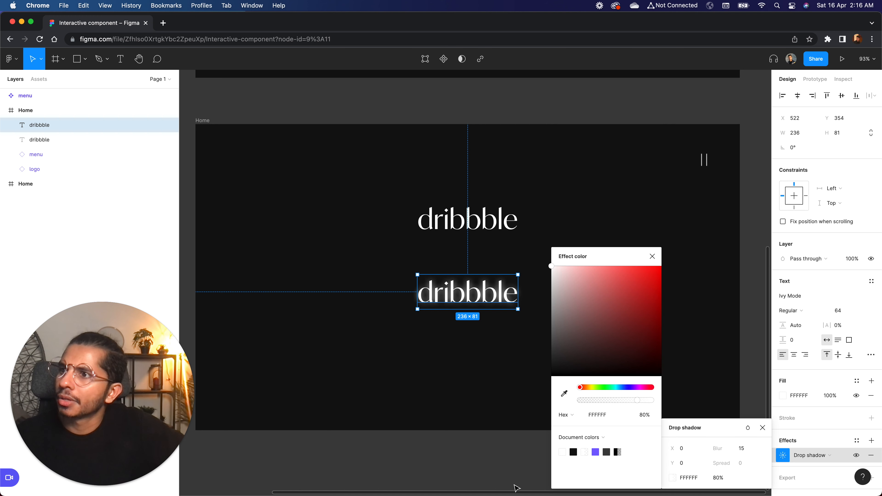
left_click(650, 256)
left_click(650, 256)
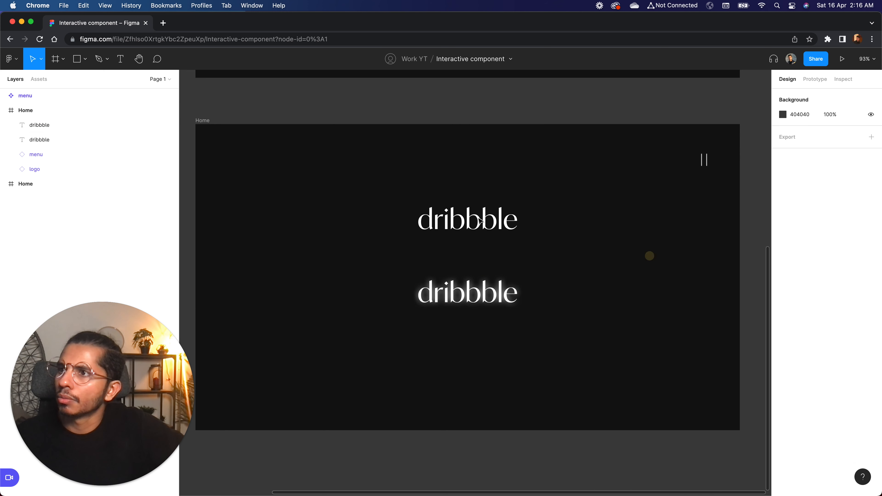
Change the lower dribbble text's fill to the warm cream colour FFF3E4.
left_click(461, 215)
left_click(488, 301)
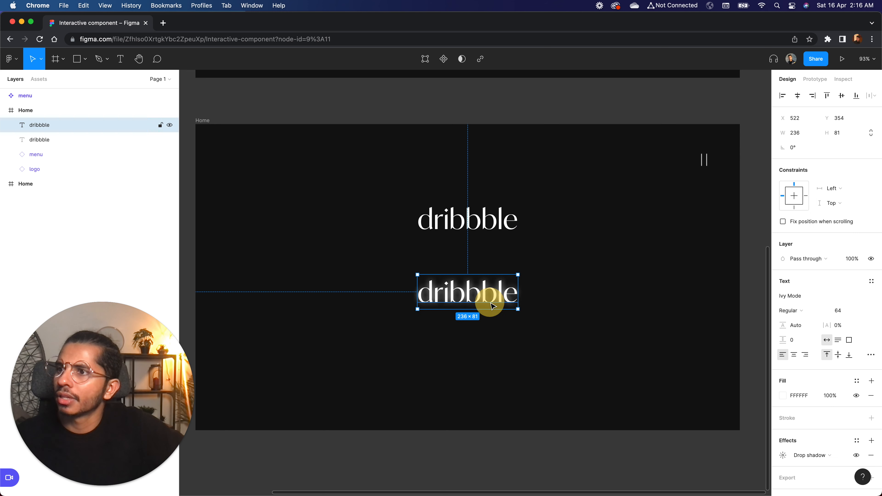
left_click(784, 397)
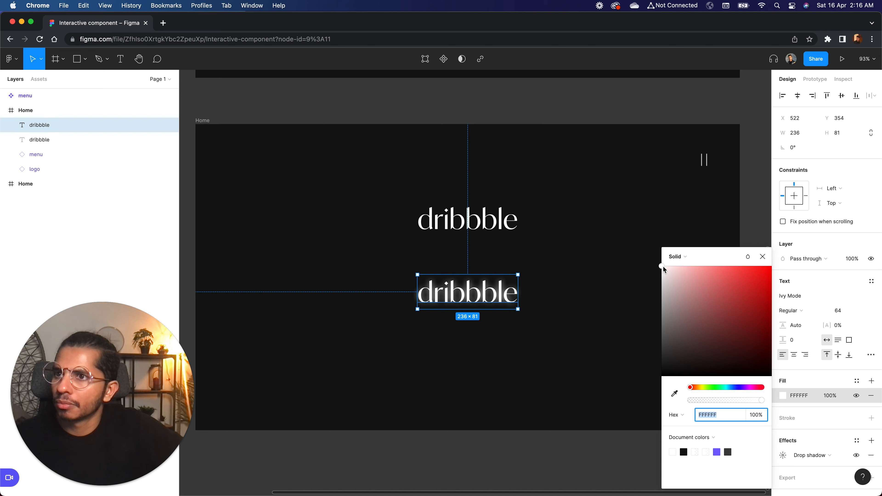
mouse_move(700, 389)
left_mouse_down()
mouse_move(691, 389)
mouse_move(698, 391)
left_mouse_up()
left_click_drag(670, 272, 672, 268)
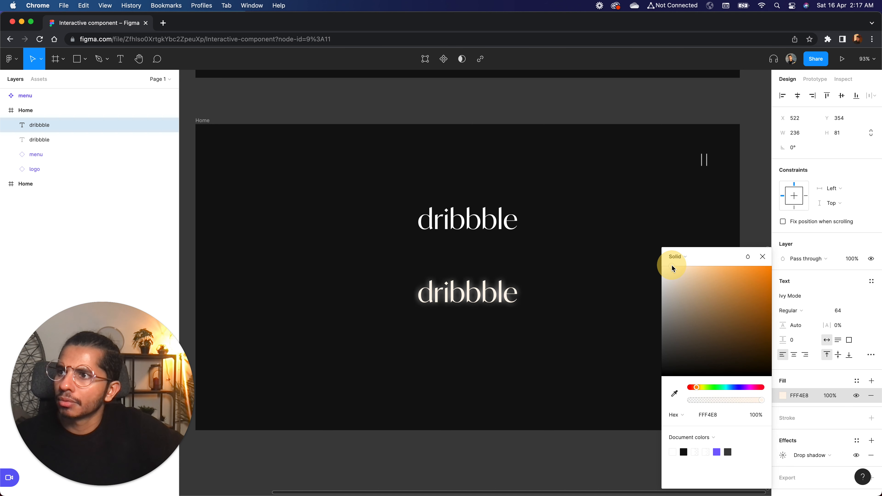
left_click_drag(675, 267, 675, 267)
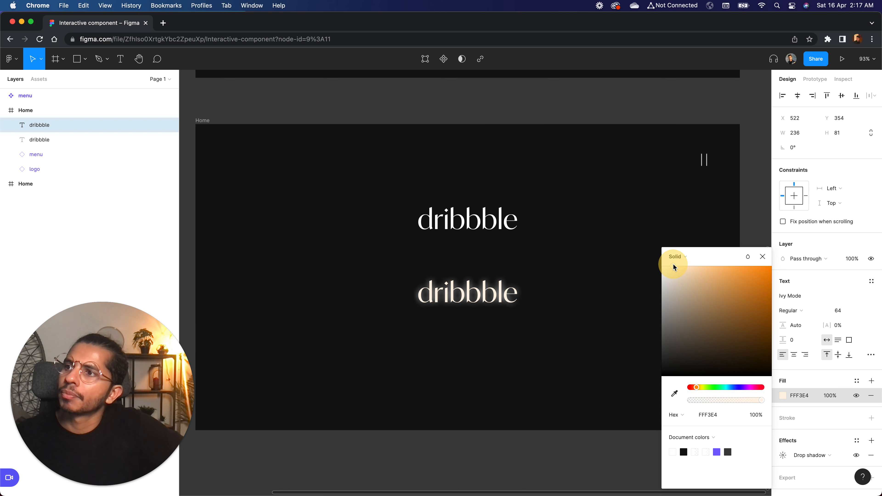
left_click(763, 256)
left_click(640, 254)
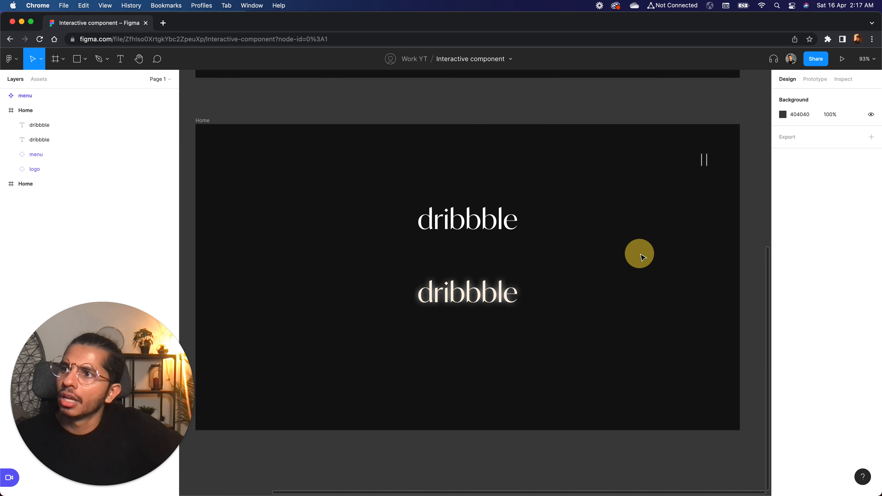
Lower the fill opacity of the upper dribbble text to 80%.
left_click(473, 236)
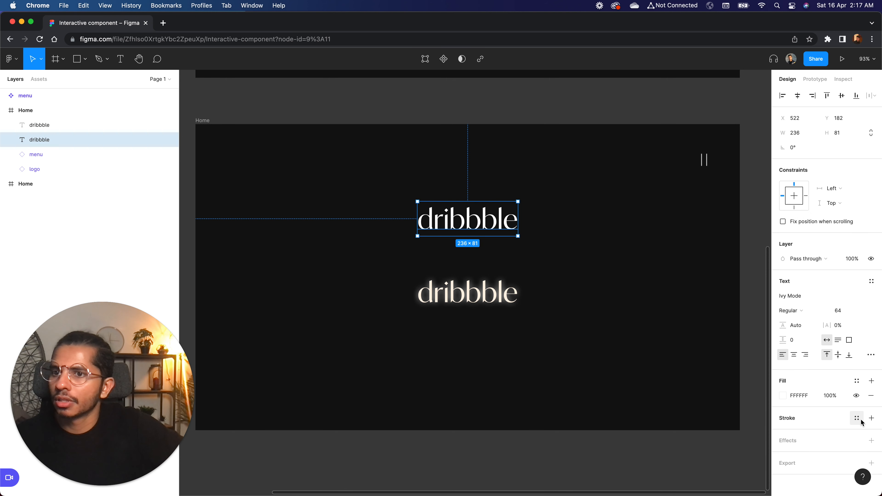
left_click(829, 395)
type("80")
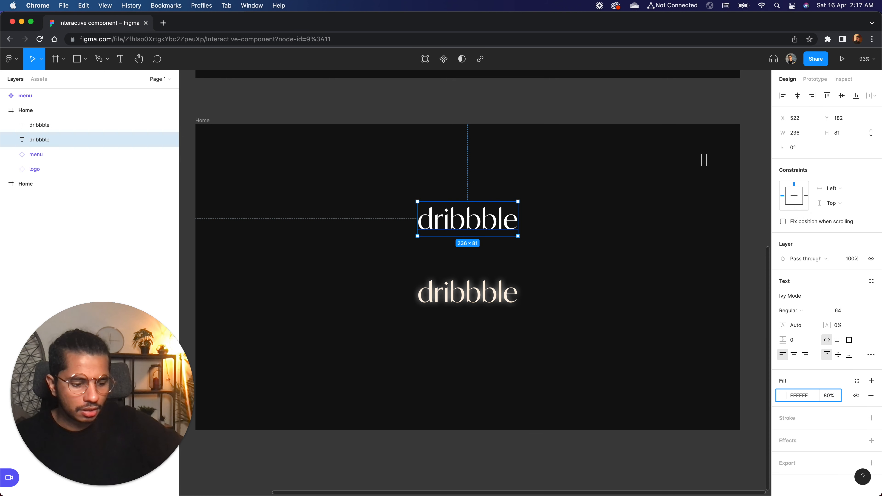
key("Return")
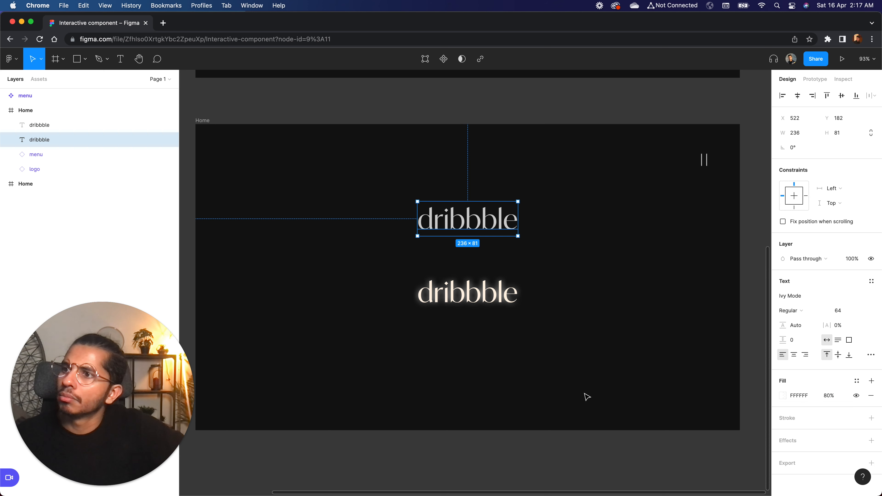
left_click(577, 381)
left_click(490, 300)
left_click(578, 295)
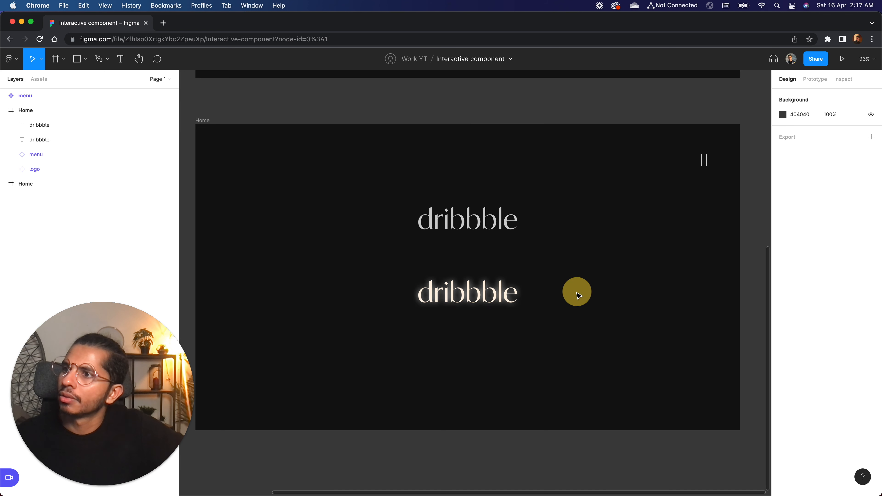
left_click(483, 292)
left_click(475, 217)
left_click(535, 256)
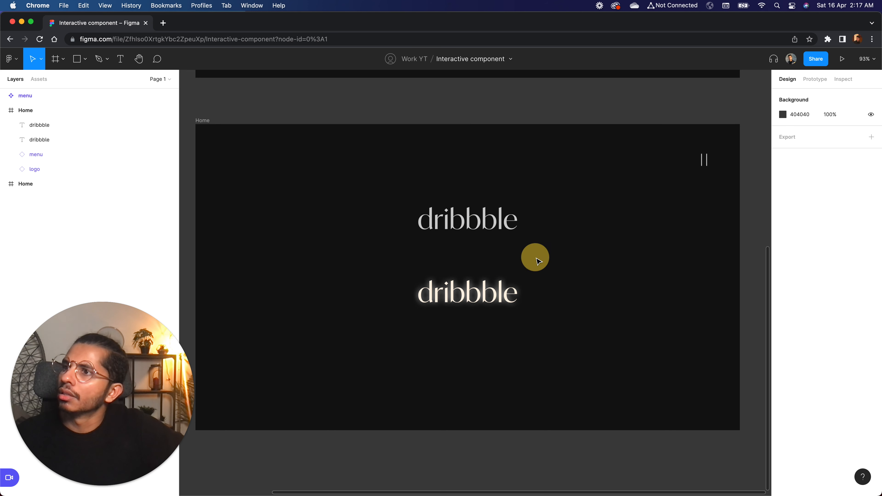
Turn the upper dribbble text into a component and name it link.
left_click(483, 226)
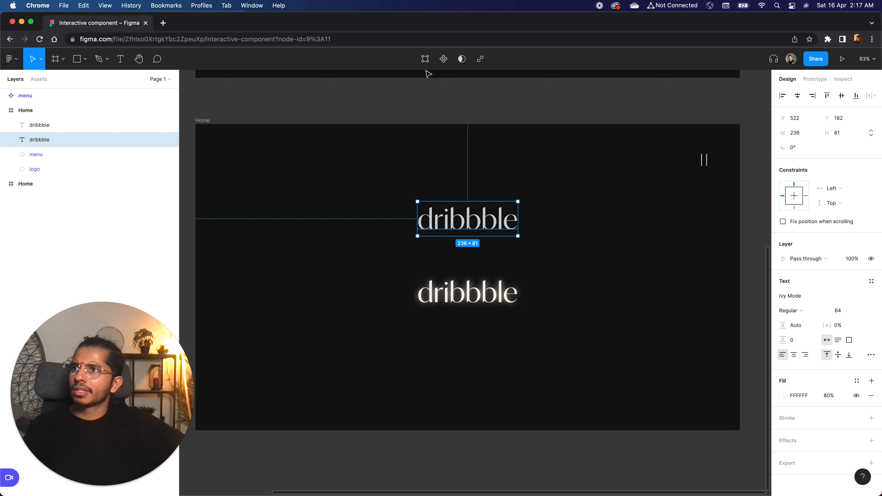
left_click(443, 61)
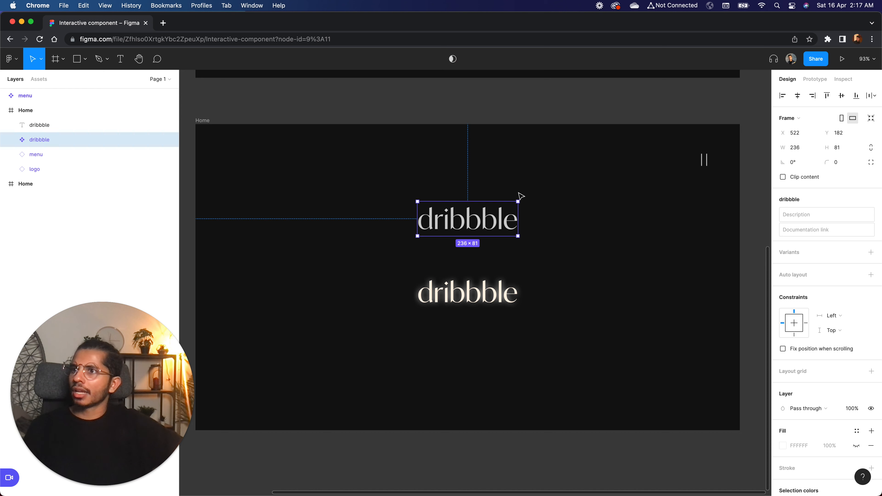
double_click(35, 143)
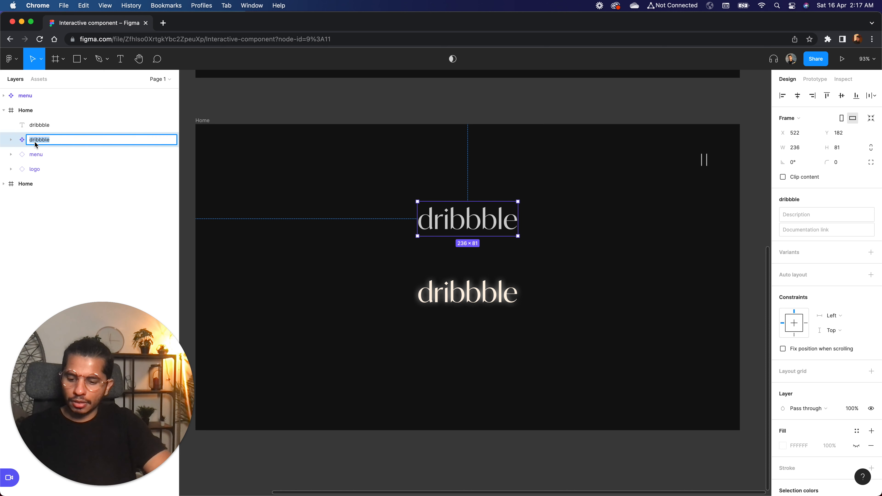
key("BackSpace")
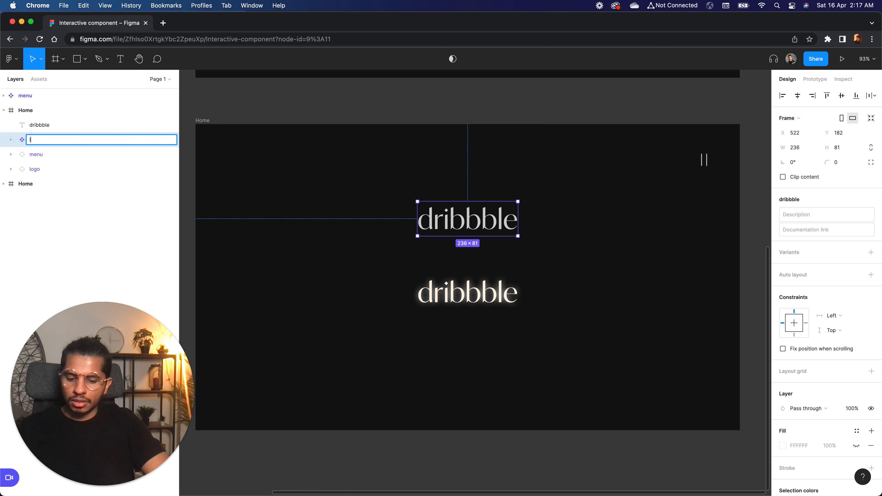
key("Return")
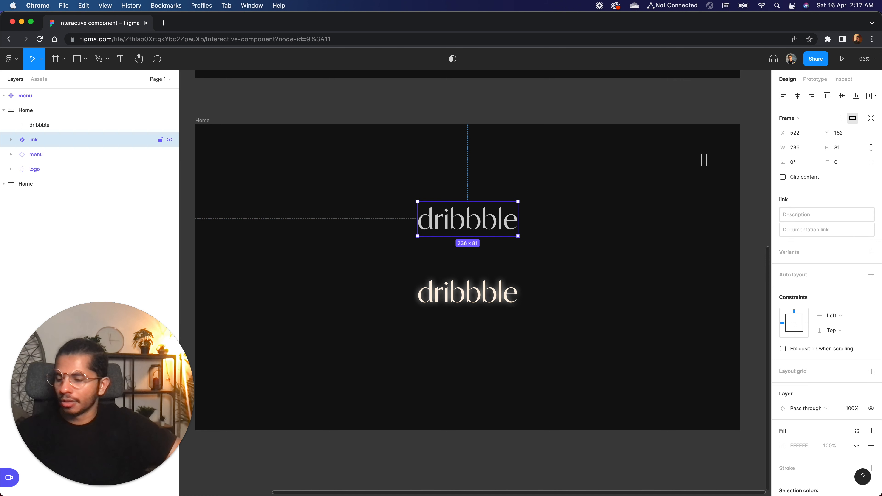
Undo the link name and rename the upper text's component as default.
key("super+z")
double_click(34, 143)
type("default")
key("Return")
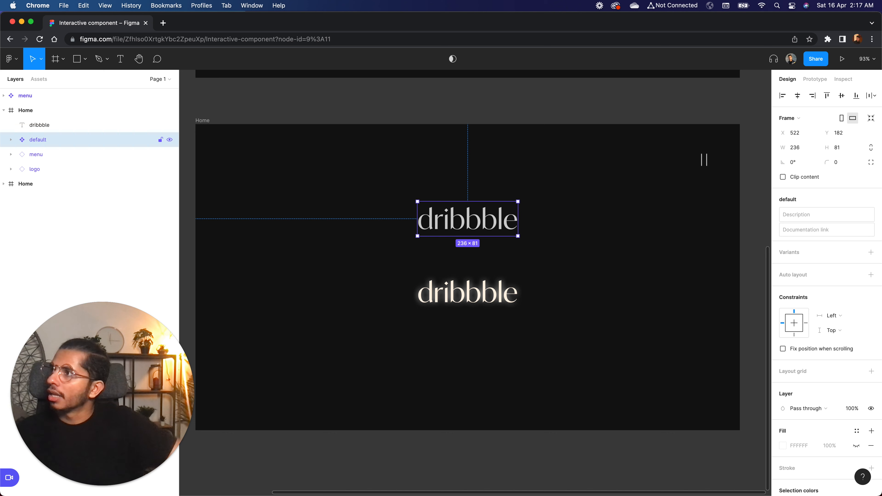
Turn the lower glowing dribbble text into a component and name it hover.
left_click(469, 292)
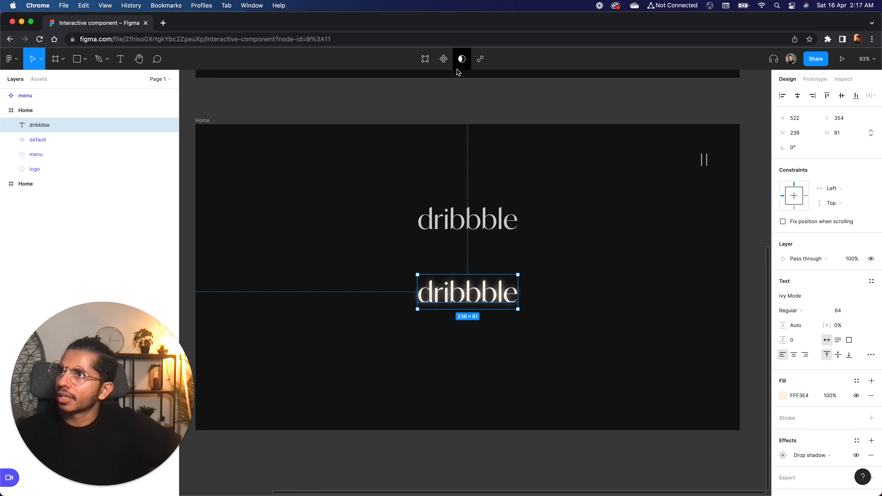
left_click(445, 60)
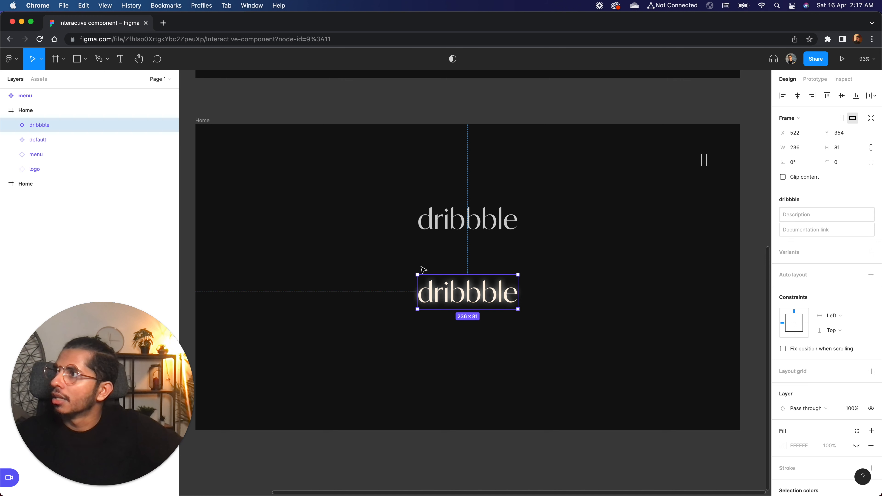
double_click(41, 125)
type("hover")
key("Return")
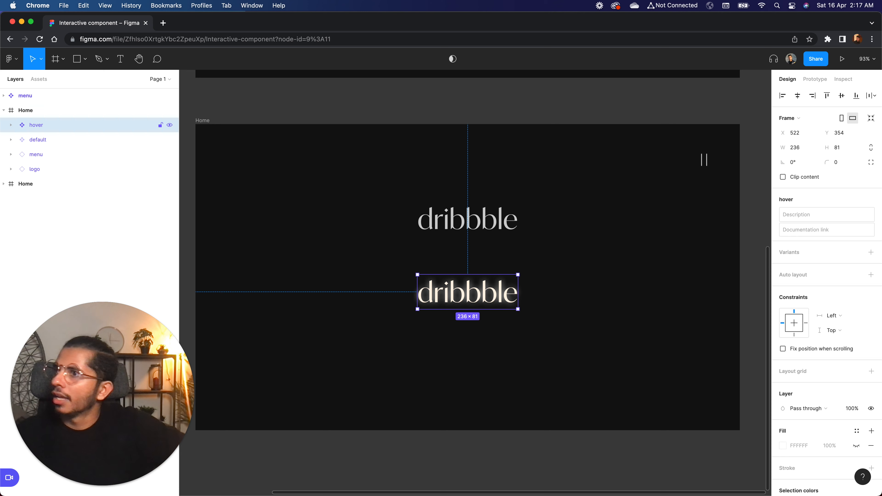
Combine the default and hover components as variants and move the set onto the canvas left of the lower Home frame.
left_click(437, 222, "shift")
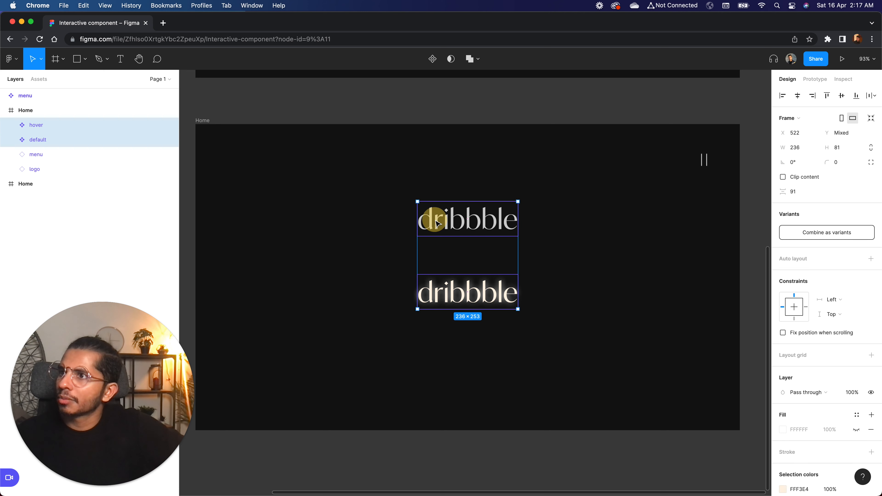
left_click(821, 232)
scroll(505, 287, "down", 5)
left_click_drag(505, 287, 250, 241)
left_click(310, 250)
left_click(219, 241)
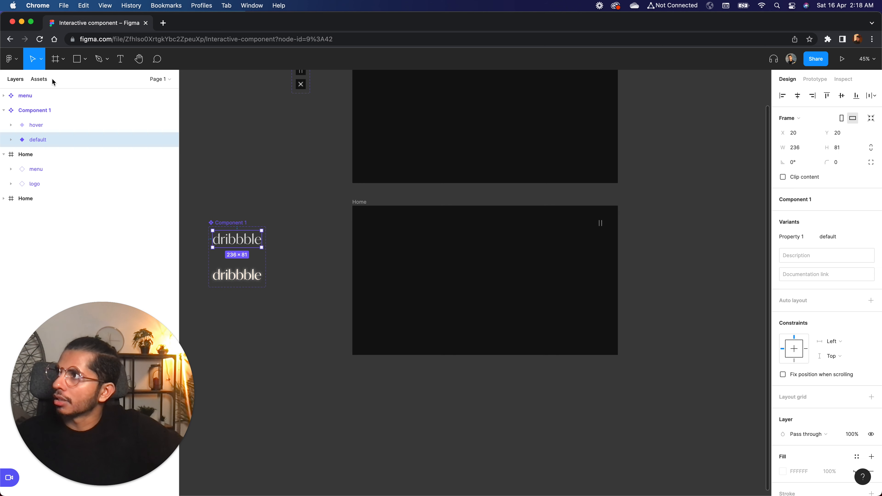
Rename the Component 1 variant set as link.
left_click(228, 222)
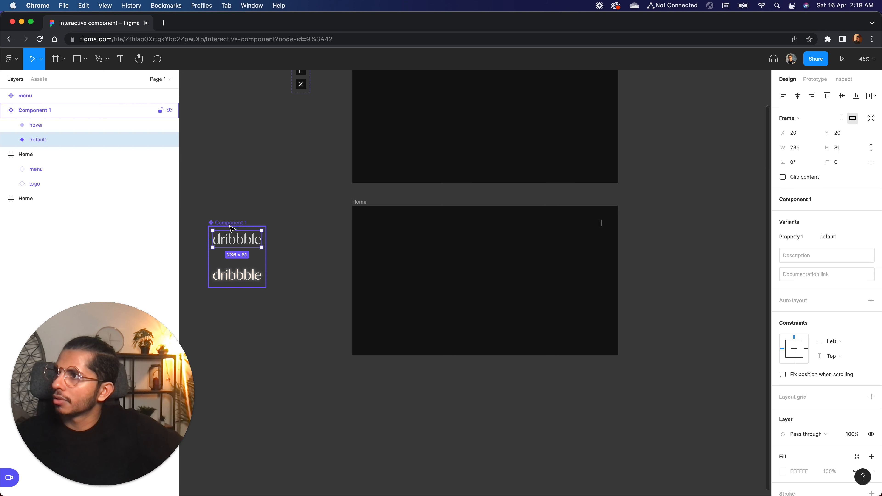
double_click(28, 112)
key("BackSpace")
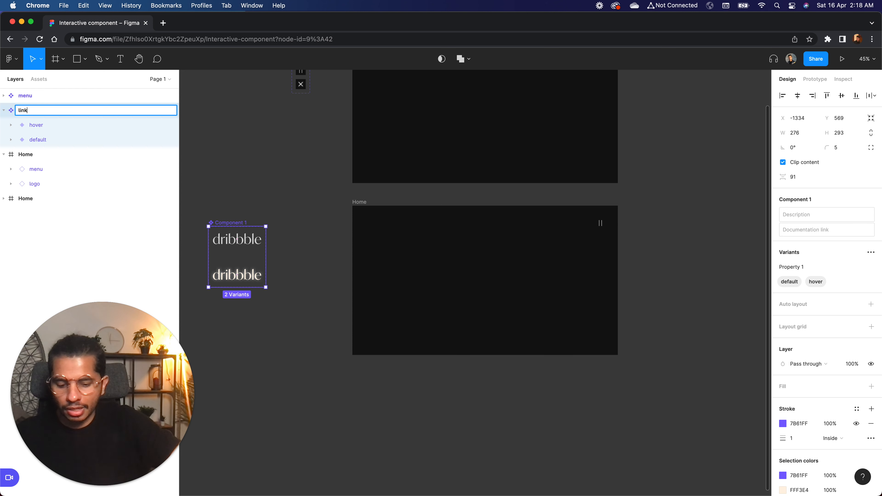
key("Return")
Place an instance of the link component in the upper middle of the lower Home frame.
left_click(37, 80)
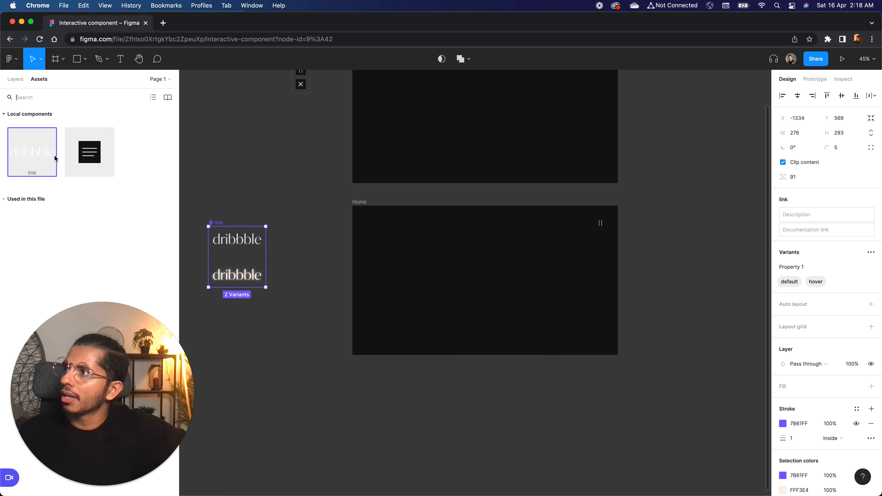
left_click_drag(34, 153, 490, 250)
left_click(546, 256)
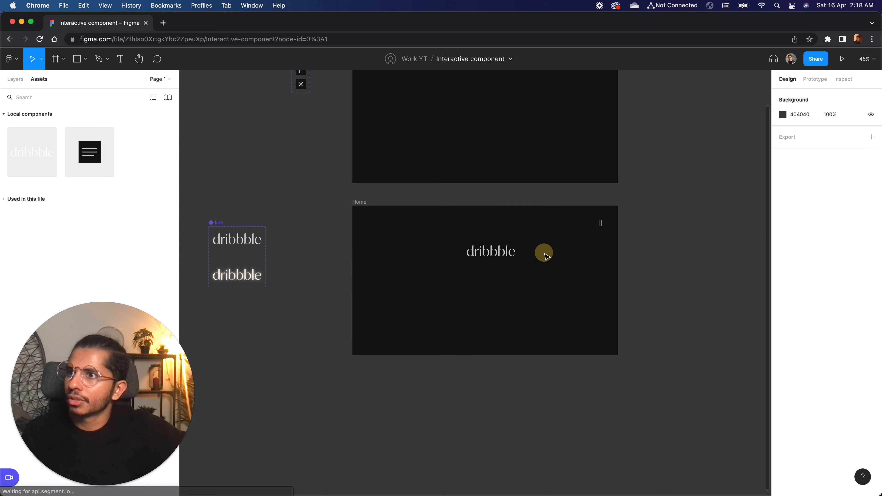
Examine the default and hover variants of the link set and the instance on the lower Home frame.
scroll(546, 256, "up", 5, "ctrl")
scroll(545, 256, "left", 3)
scroll(280, 278, "left", 4)
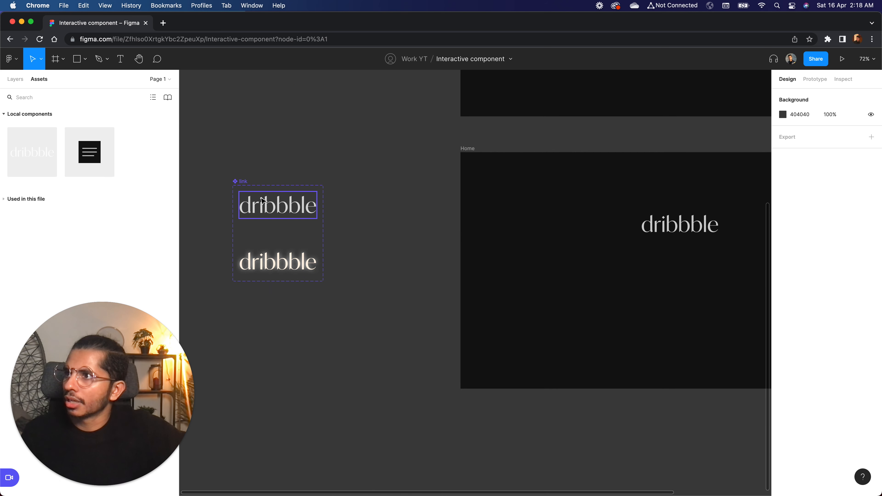
left_click(263, 201)
scroll(264, 199, "up", 3, "ctrl")
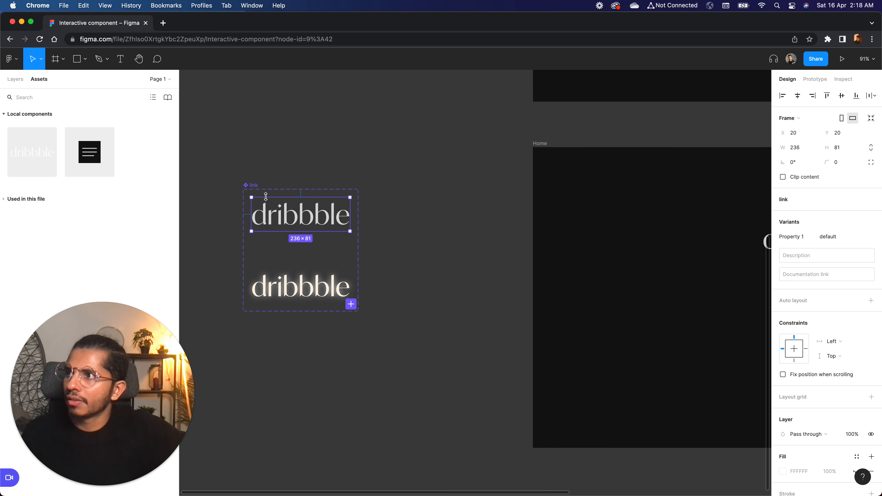
scroll(266, 197, "left", 1)
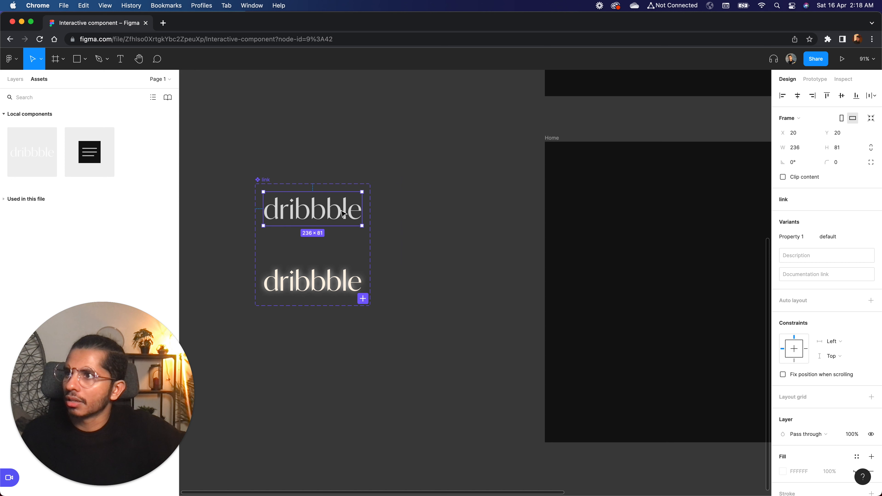
left_click(419, 230)
scroll(420, 231, "right", 10)
scroll(420, 231, "up", 2)
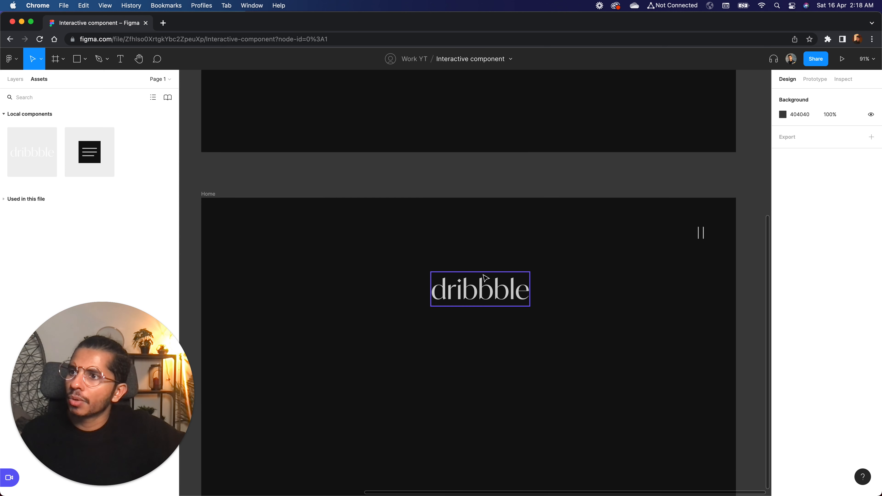
scroll(485, 277, "down", 3, "ctrl")
scroll(437, 148, "up", 3)
scroll(437, 148, "left", 1)
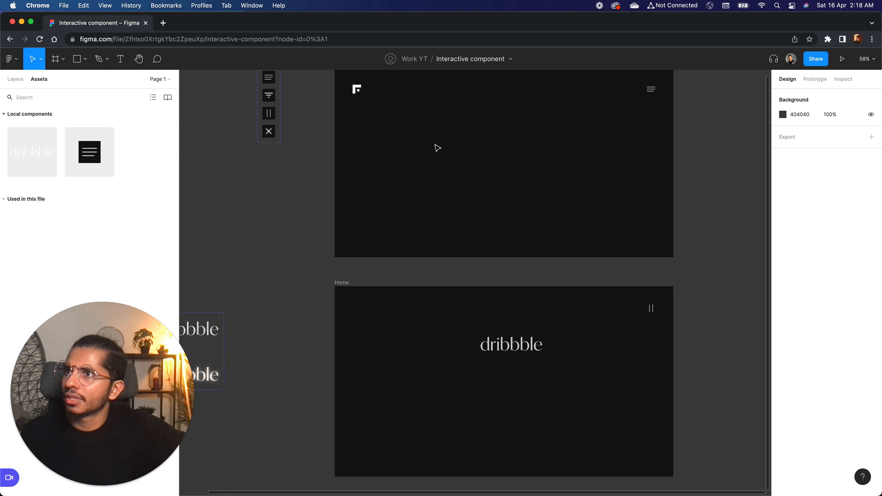
Make the lower Home frame a flow starting point and remove the starting point from the upper Home frame.
scroll(437, 148, "up", 1)
left_click(815, 80)
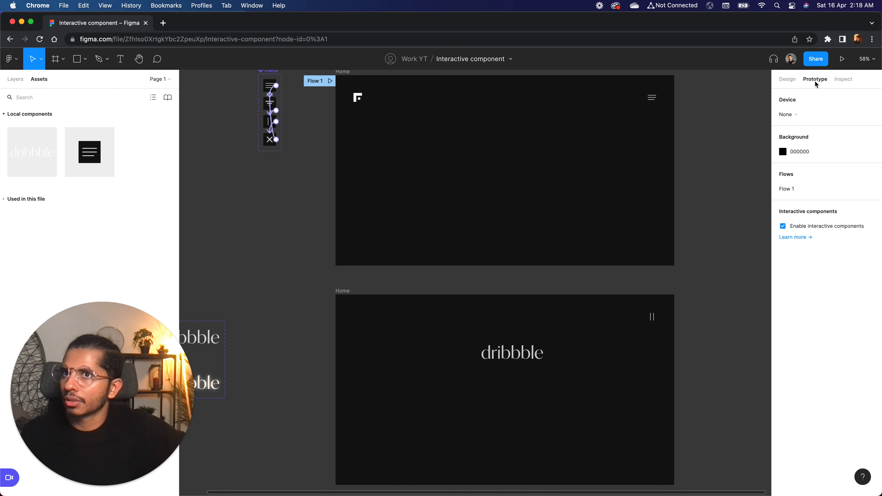
left_click(343, 291)
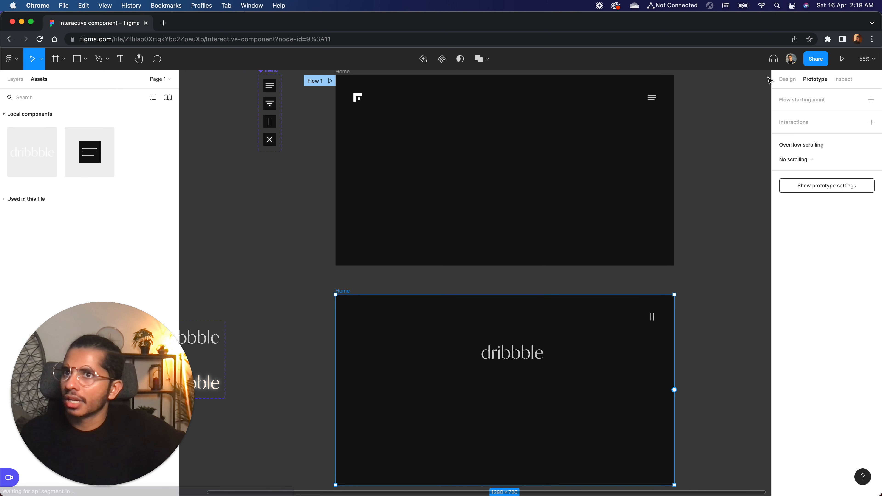
left_click(874, 99)
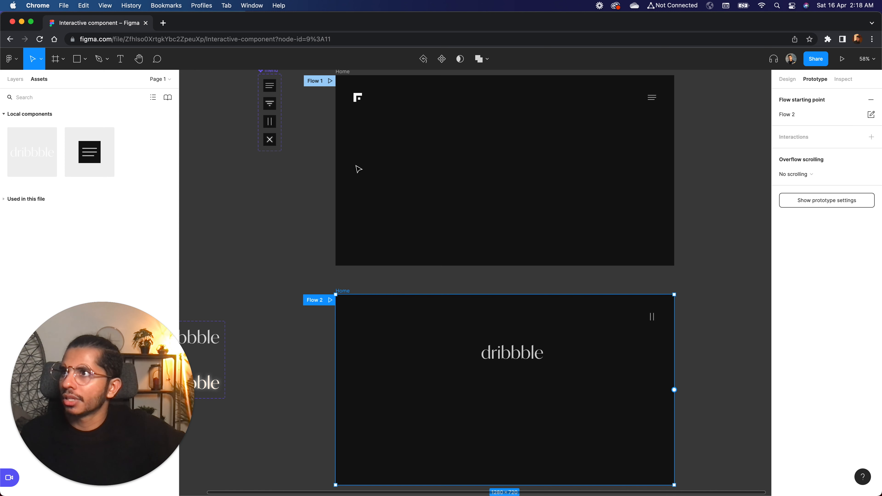
left_click(314, 82)
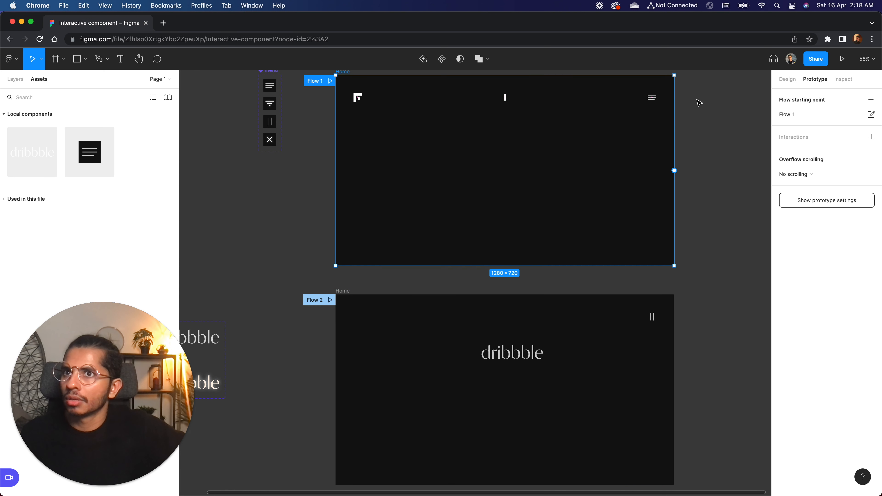
left_click(871, 100)
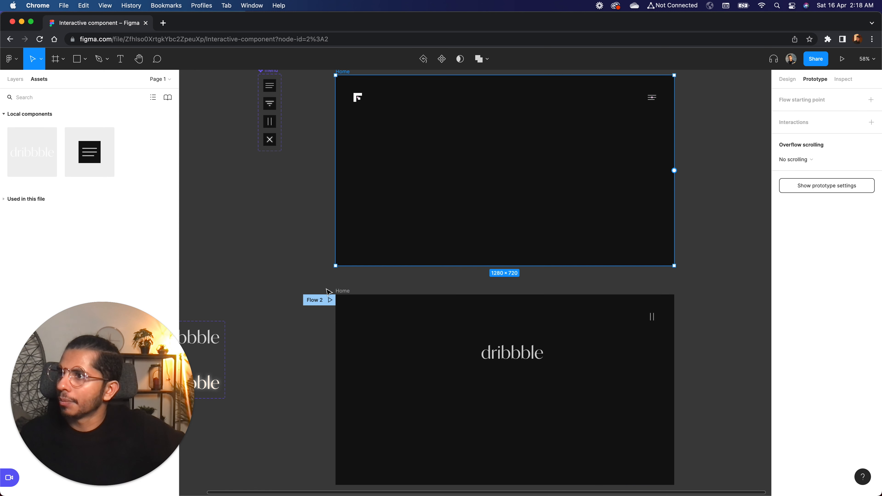
Preview the prototype flow of the lower Home frame and return to the design file.
left_click(330, 300)
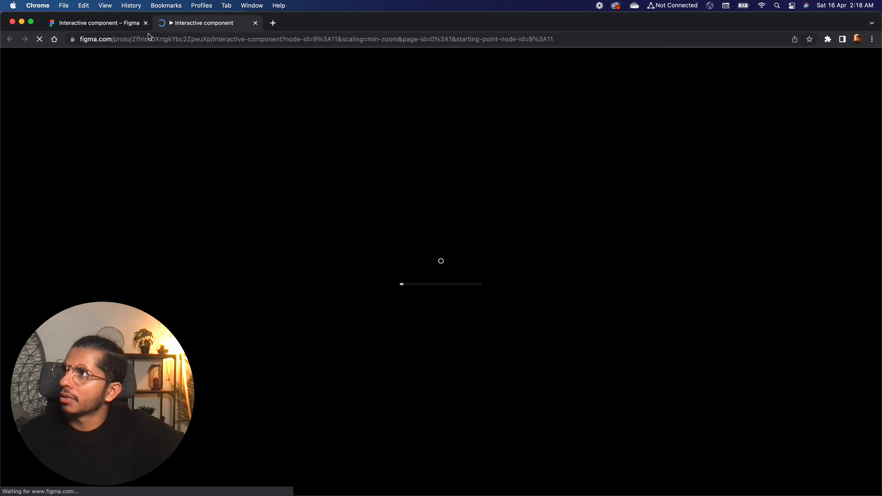
left_click(109, 24)
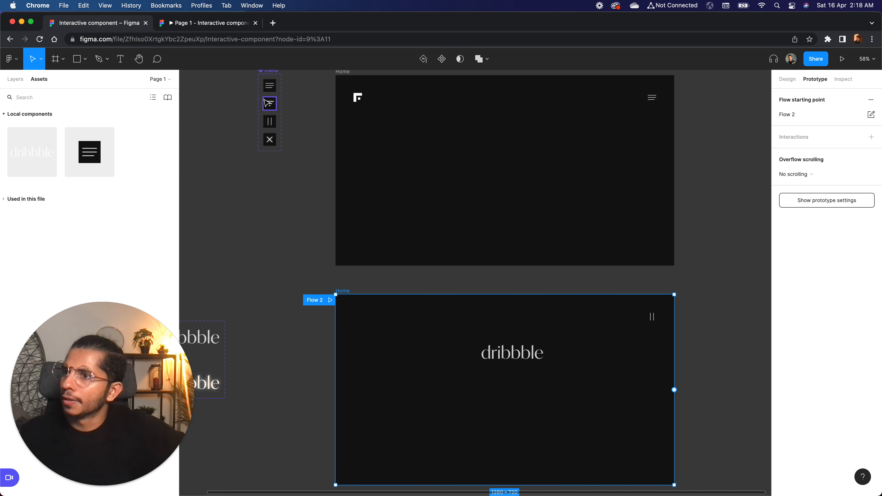
left_click(174, 22)
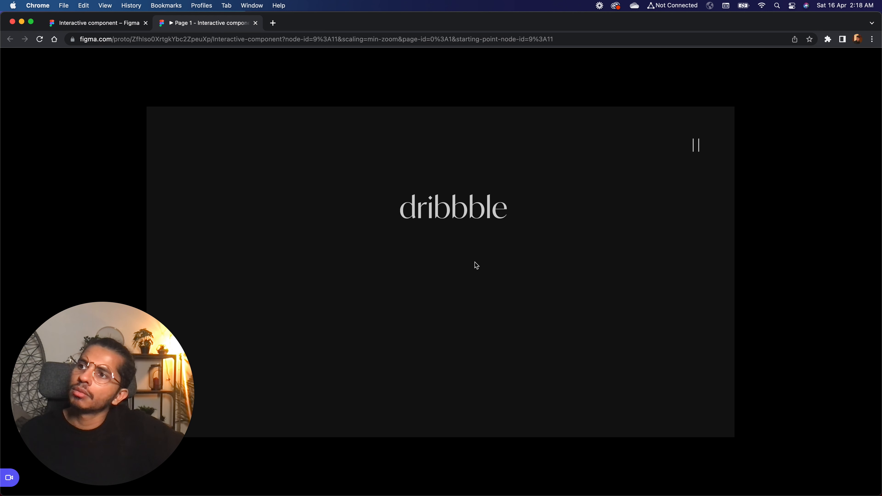
left_click(92, 23)
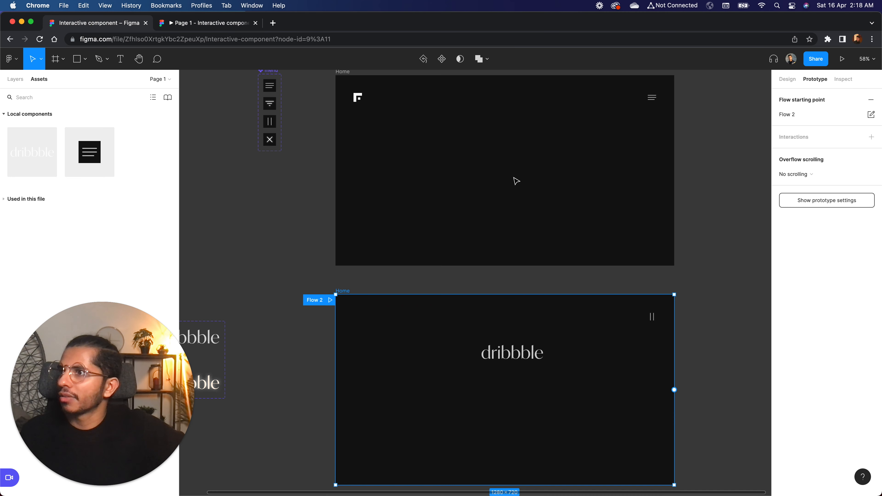
Add a prototype connection from the default variant to the hover variant in the link set.
scroll(423, 253, "left", 5)
scroll(427, 253, "right", 3)
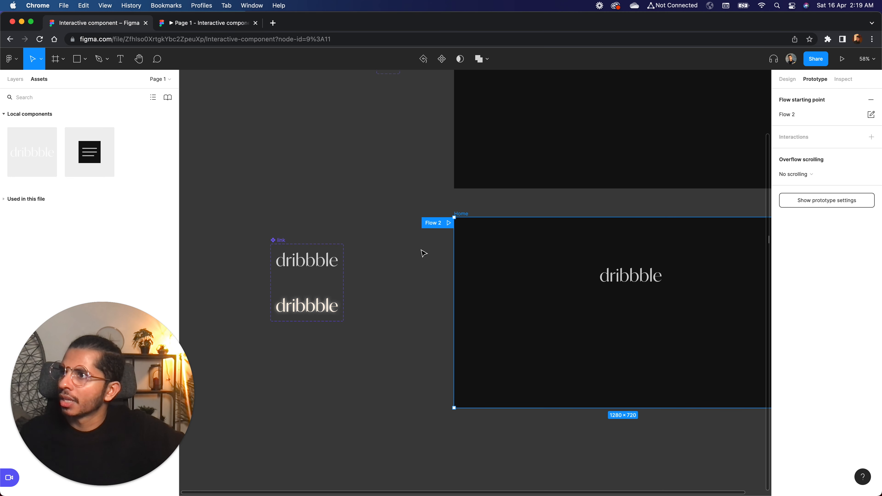
left_click(295, 268)
scroll(298, 271, "up", 5)
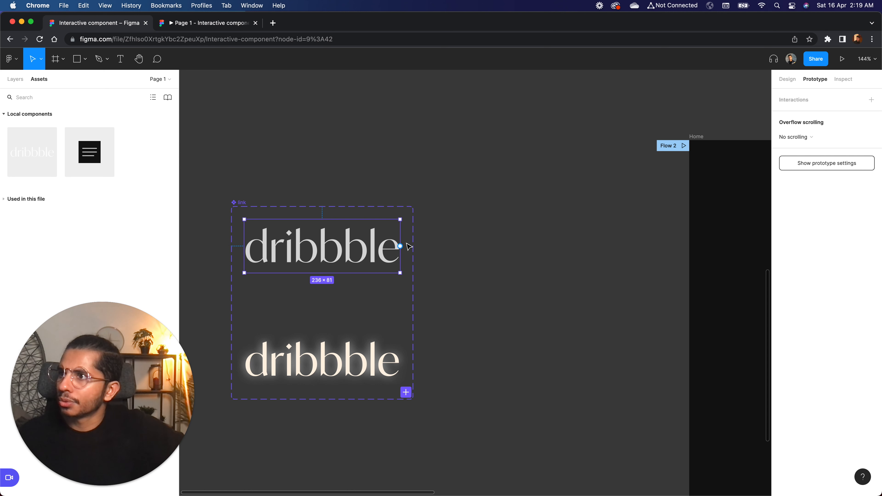
left_click_drag(400, 246, 355, 382)
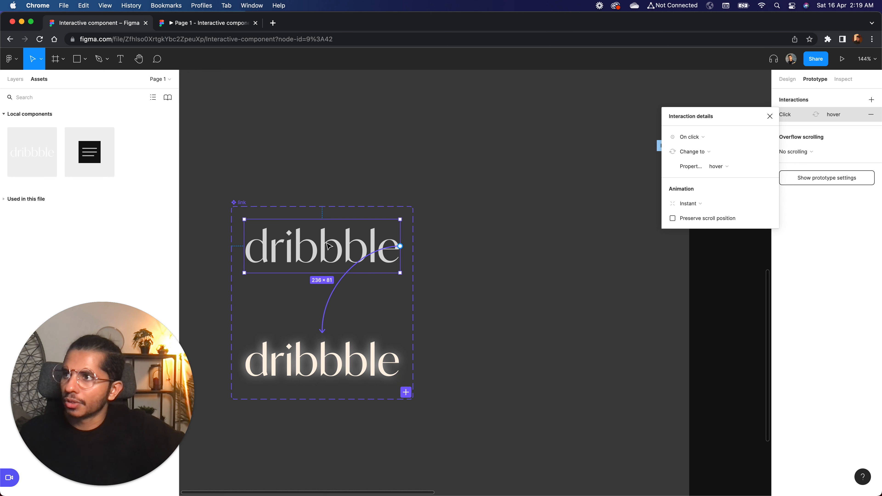
left_click(15, 79)
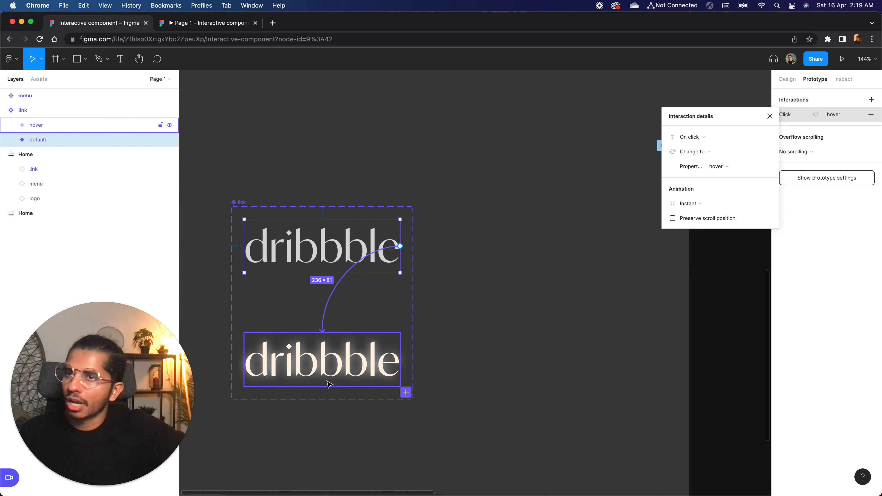
left_click(327, 308)
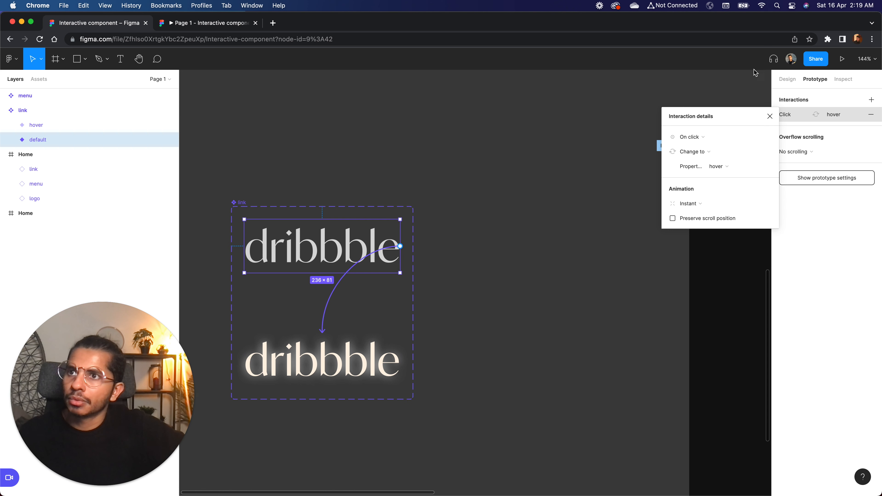
Set the default variant's interaction to While hovering with a Smart animate animation, and check the link in the prototype preview.
left_click_drag(709, 120, 672, 100)
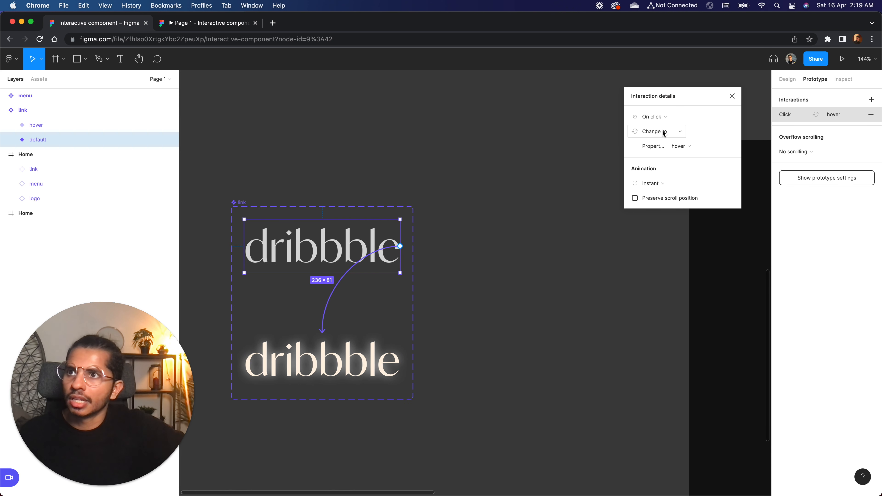
left_click(660, 122)
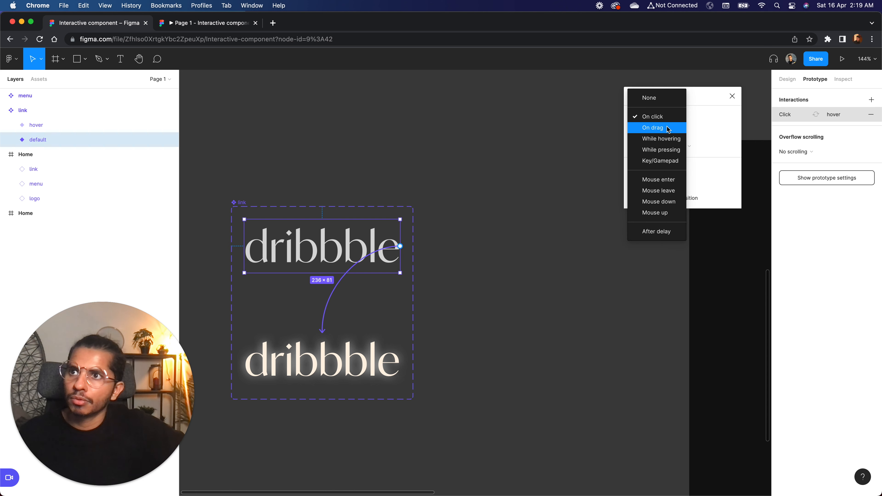
left_click(672, 140)
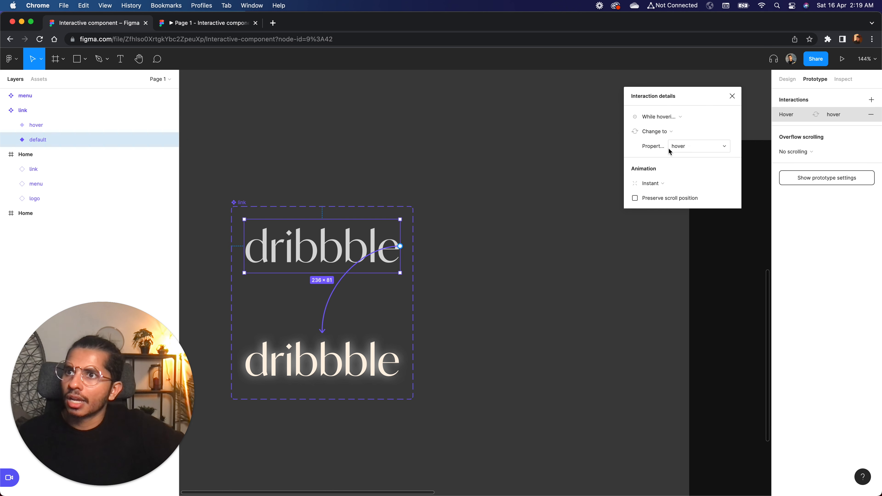
left_click(658, 188)
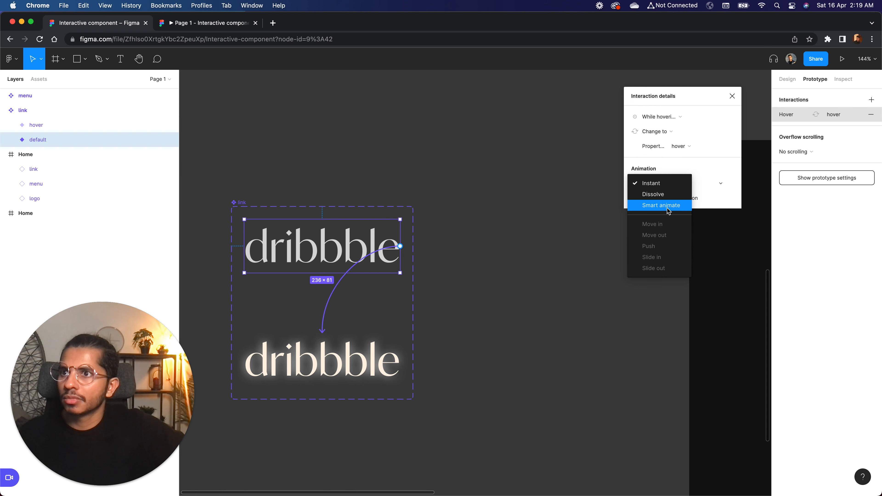
left_click(668, 206)
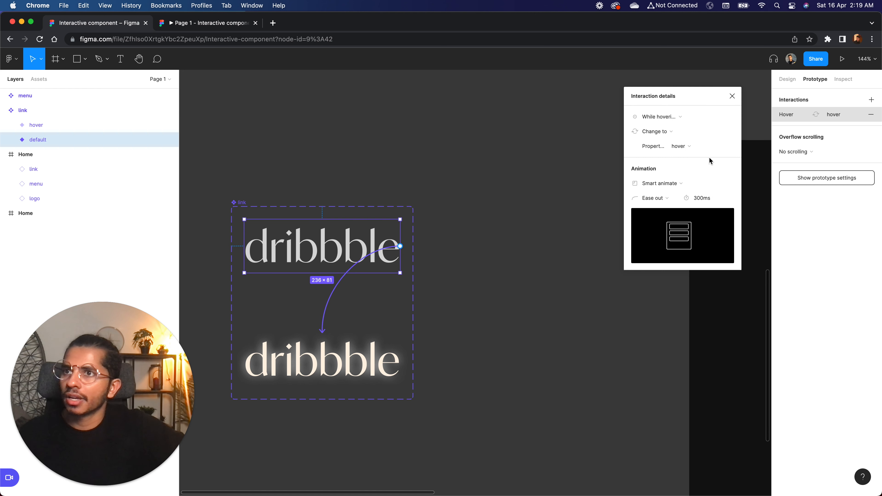
left_click(732, 97)
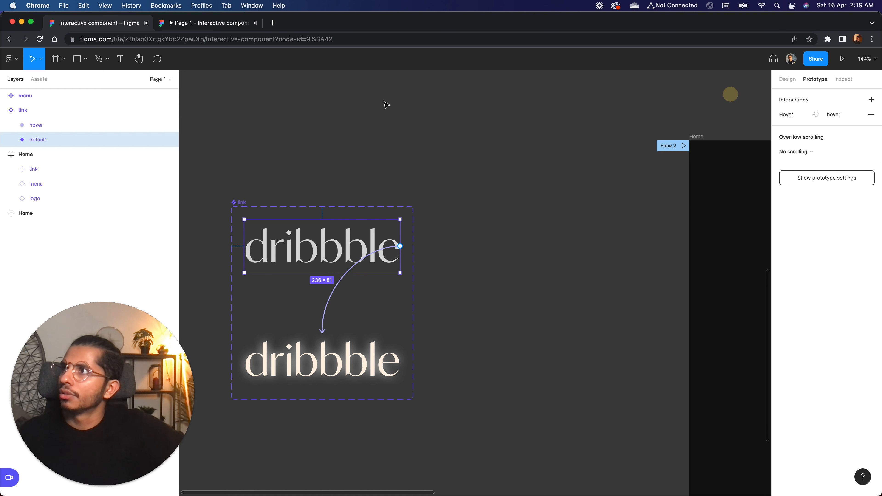
left_click(233, 23)
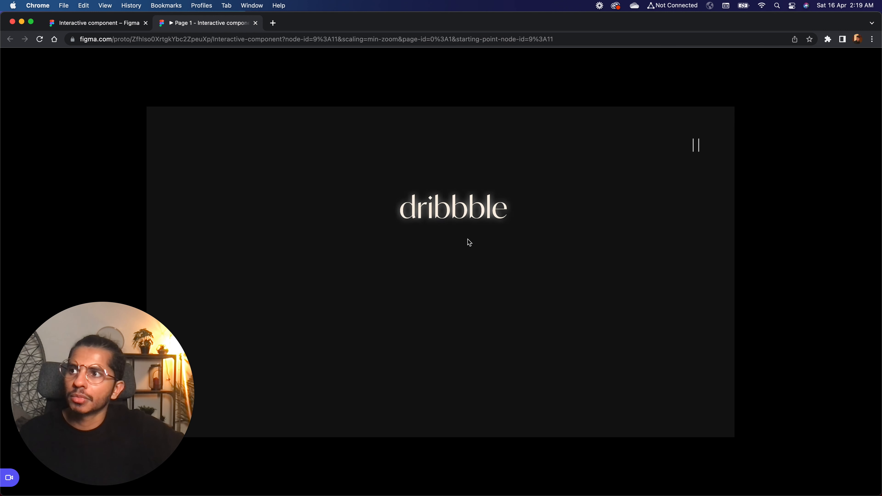
left_click(117, 24)
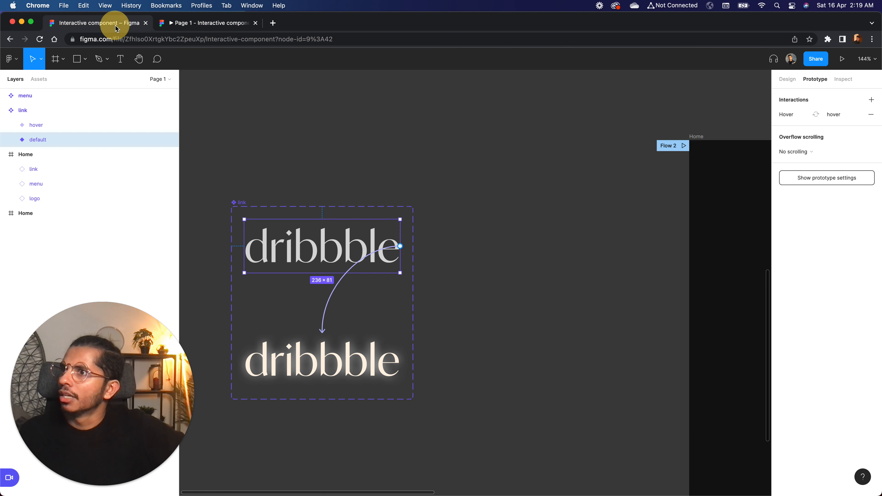
Nudge the dribbble text inside the hover variant slightly upward and check the hover effect in the prototype preview.
left_click(332, 363)
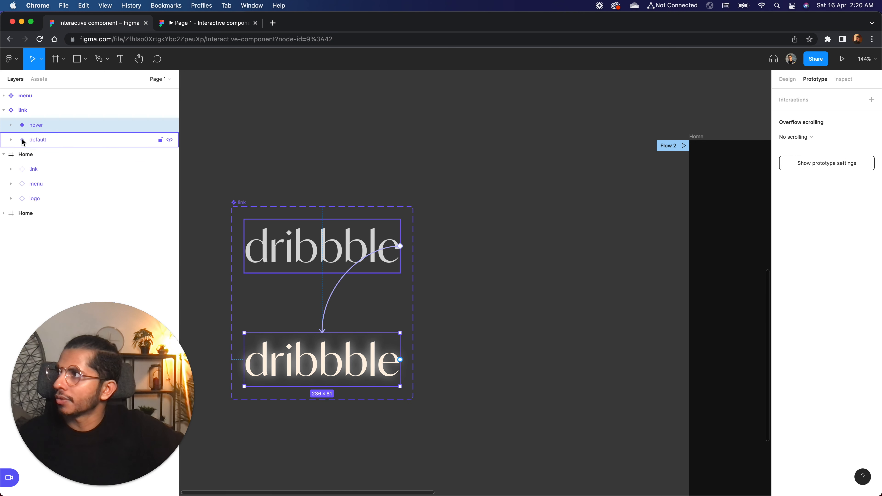
left_click(10, 125)
left_click(63, 139)
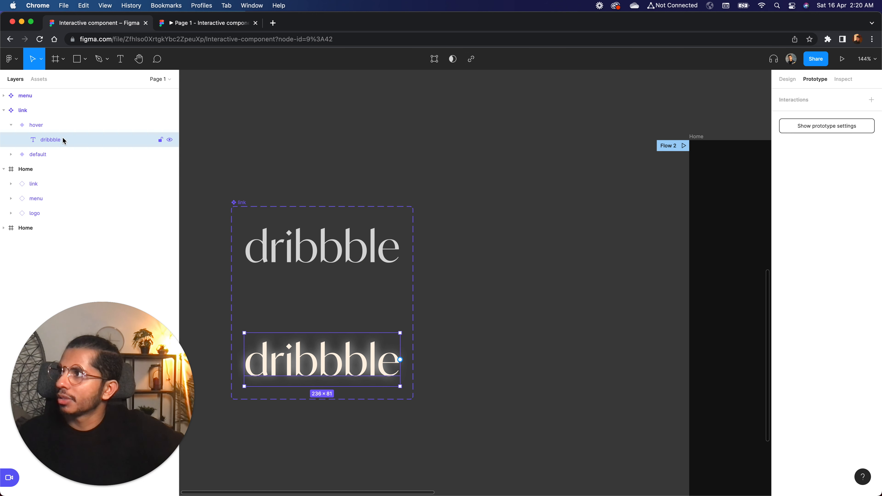
key("Up")
key("Up")
key("Up")
key("Up")
key("Up")
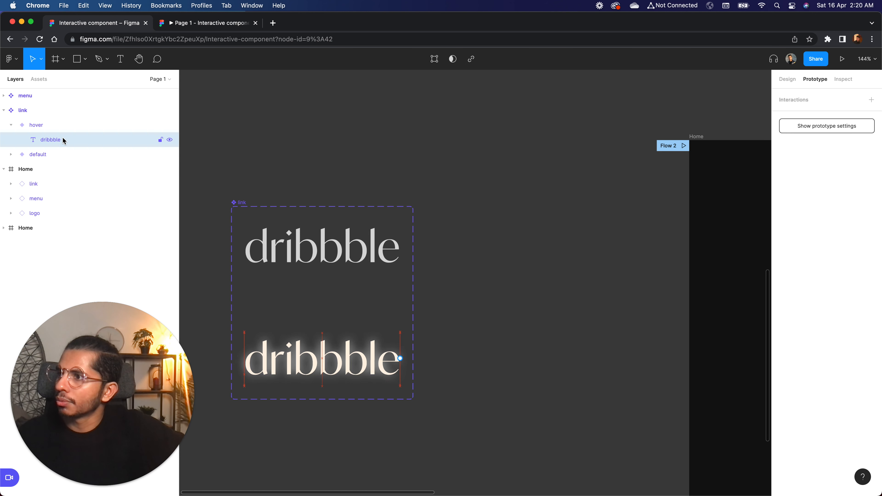
left_click(192, 17)
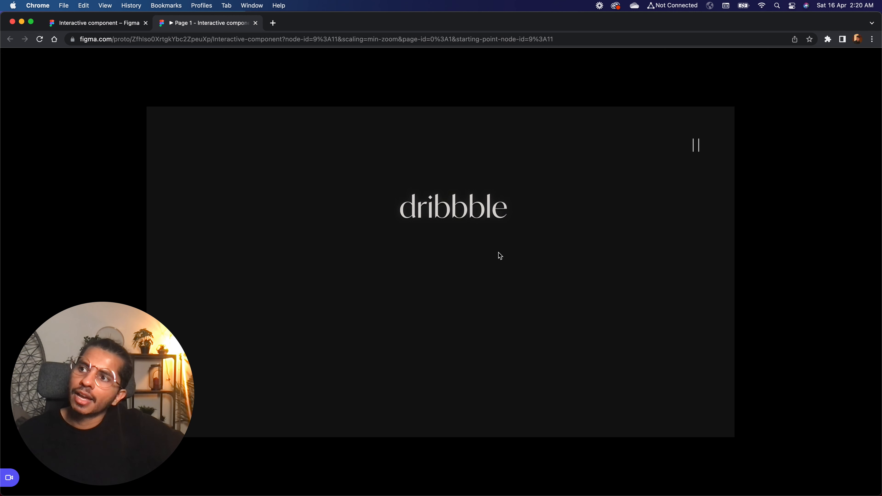
Return to the design file and duplicate the dribbble link directly below the original in the lower Home frame.
left_click(112, 28)
left_click(444, 181)
scroll(413, 237, "right", 2)
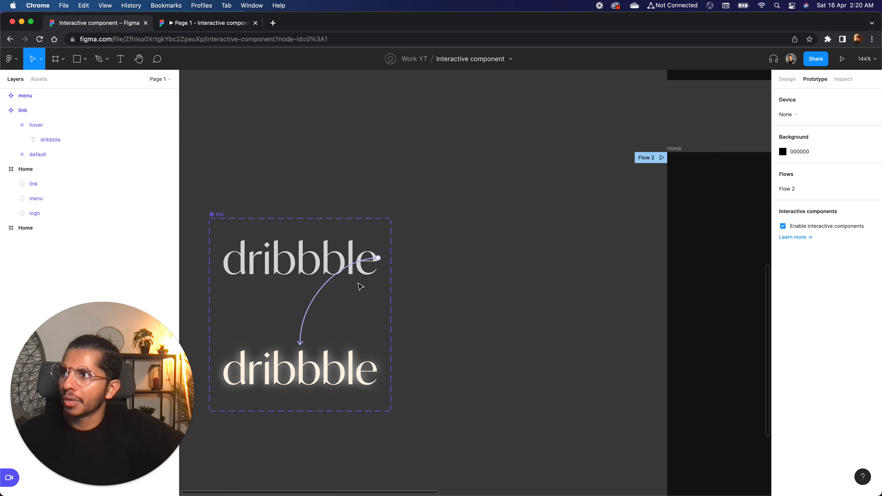
scroll(427, 268, "right", 10)
scroll(427, 268, "down", 3)
scroll(428, 268, "right", 3)
scroll(428, 269, "up", 1)
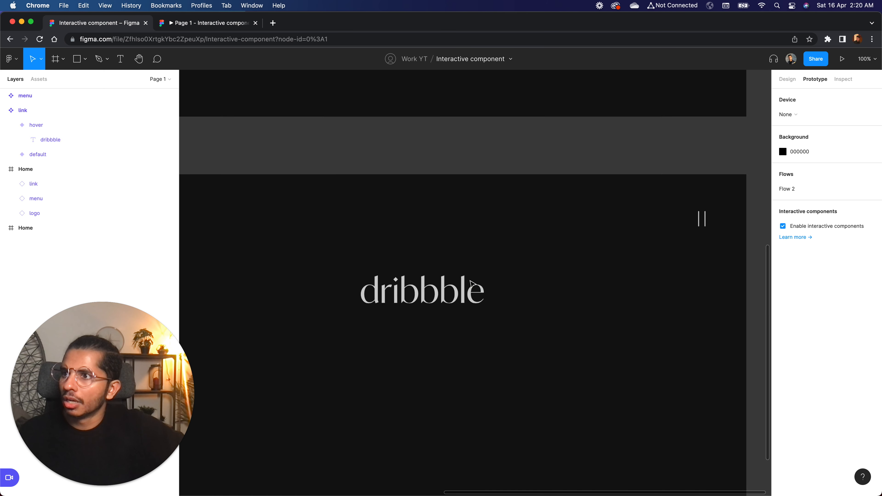
scroll(416, 294, "up", 3)
left_click(415, 295)
left_click_drag(425, 296, 439, 371)
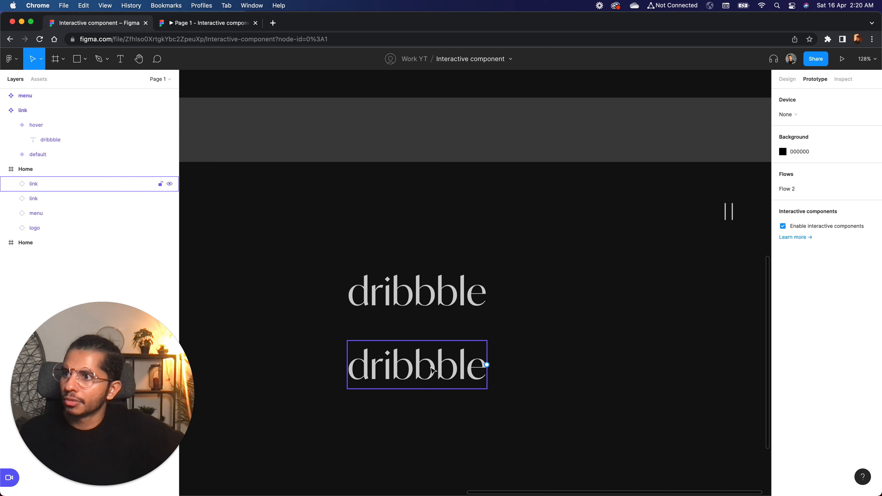
Change the duplicated link's text to "linkedin".
double_click(430, 365)
double_click(430, 365)
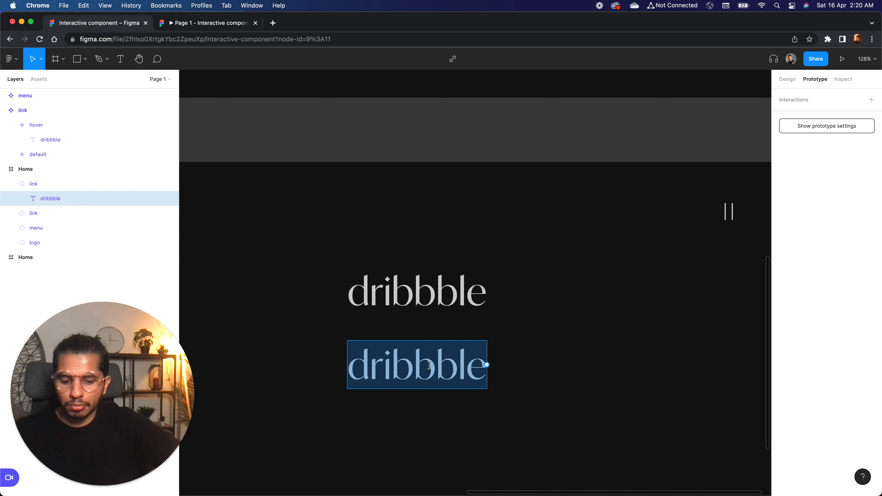
type("linkedi")
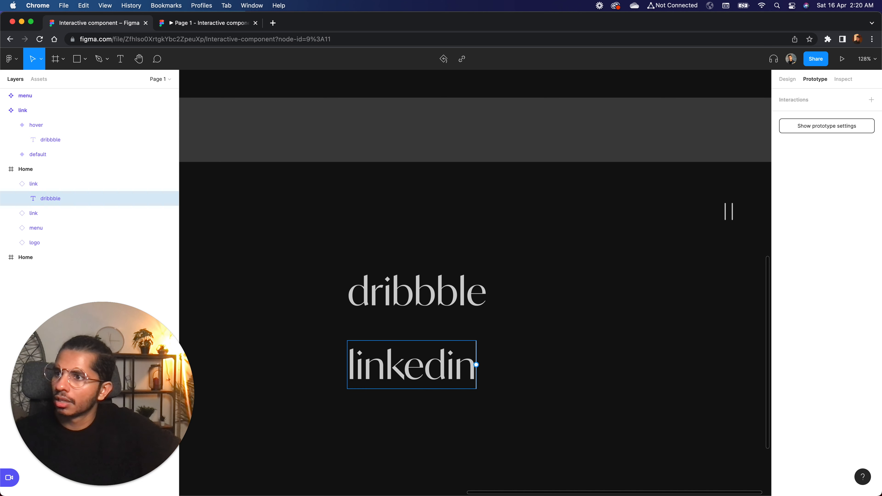
type("n")
left_click(537, 359)
Center the linkedin and dribbble links horizontally in the Home frame.
left_click(407, 367)
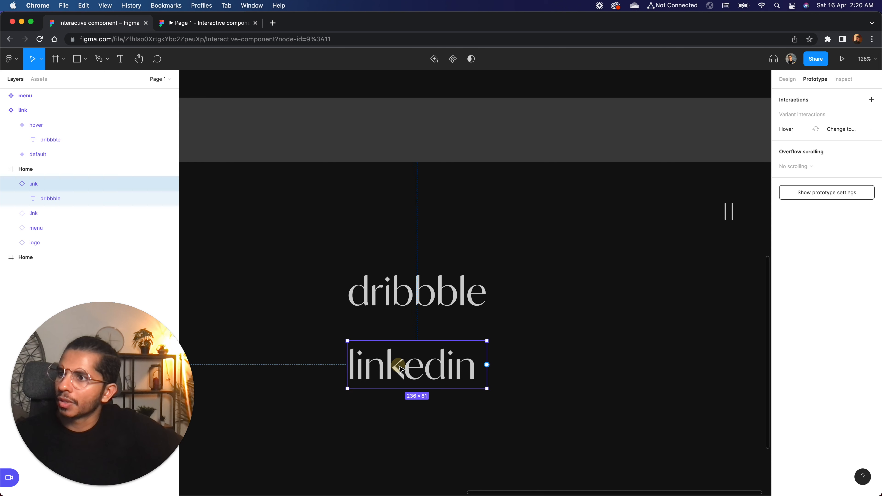
left_click_drag(409, 366, 405, 365)
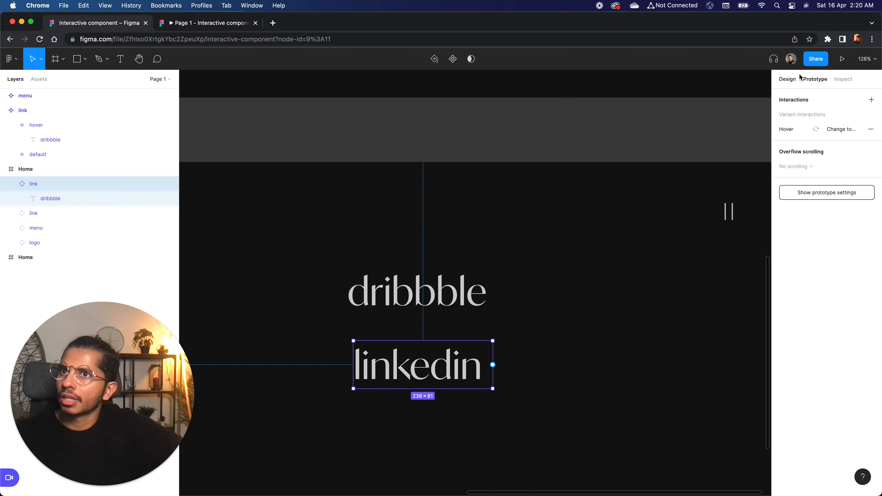
left_click(788, 79)
key("shift+Left")
key("shift+Left")
key("shift+Left")
key("shift+Left")
key("shift+Left")
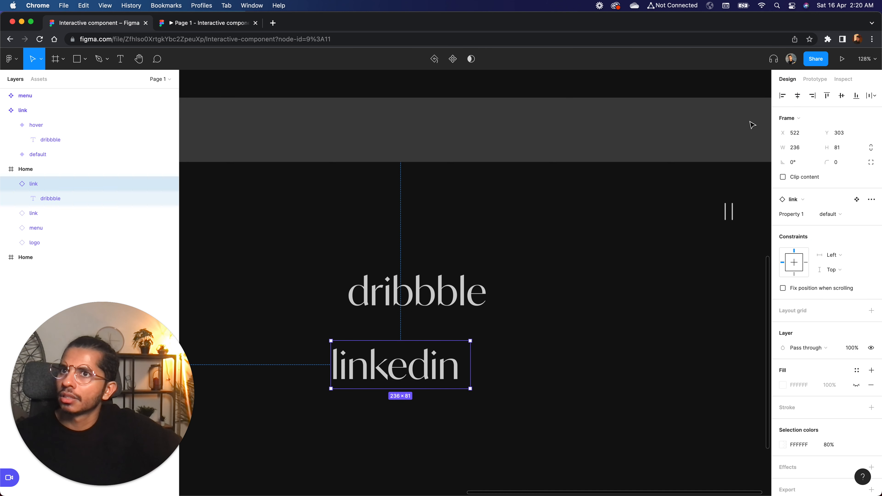
key("Tab")
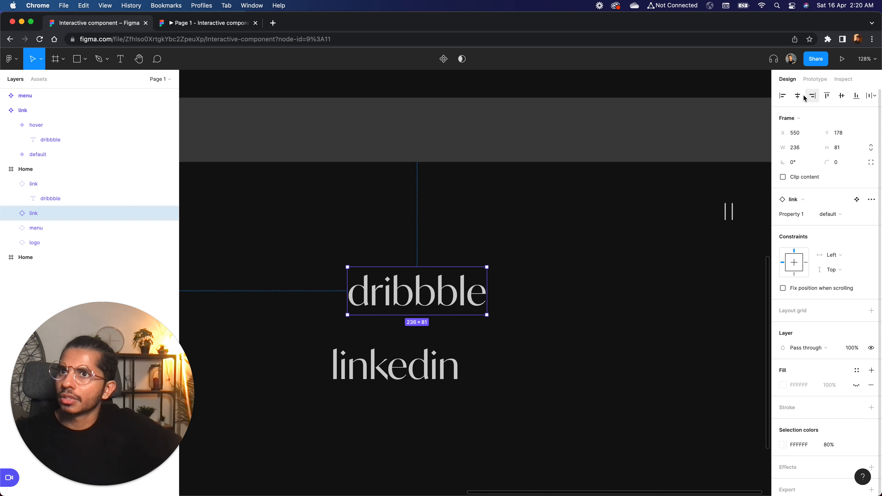
left_click(799, 96)
left_click(542, 341)
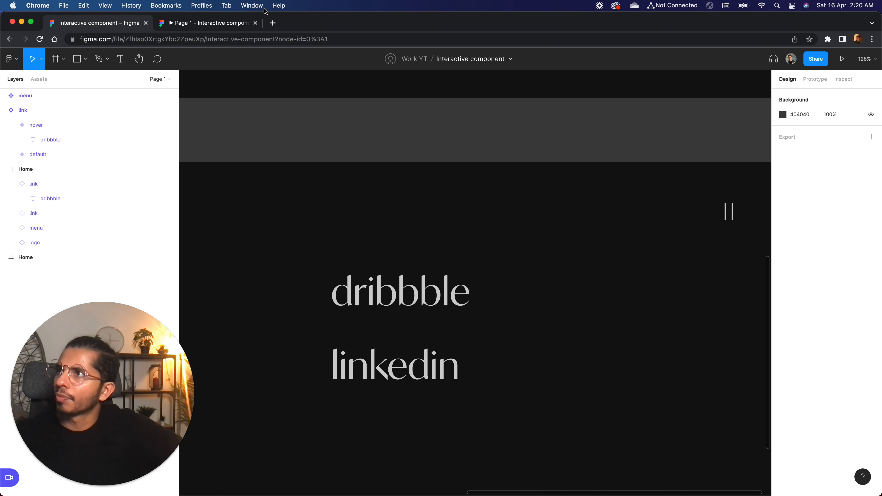
Center-align the dribbble text in both the default and hover variants of the link component.
left_click(34, 183)
scroll(422, 380, "left", 10)
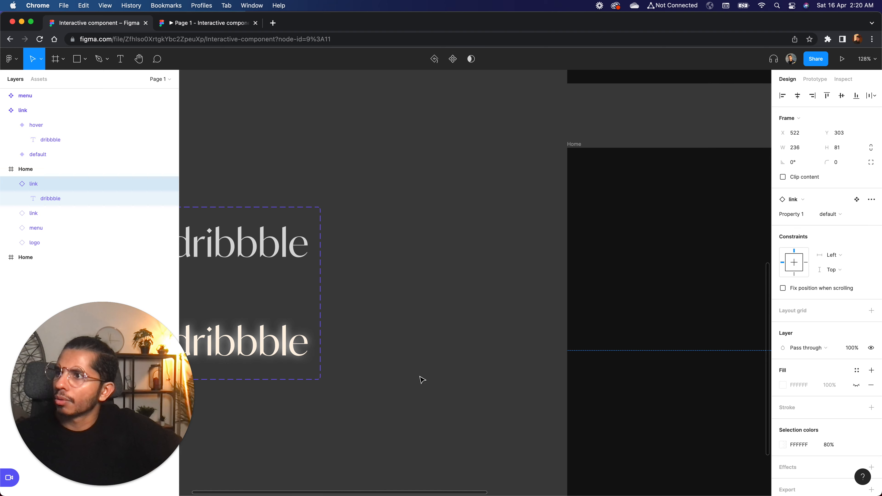
scroll(422, 380, "left", 5)
left_click(328, 260)
left_click(340, 260)
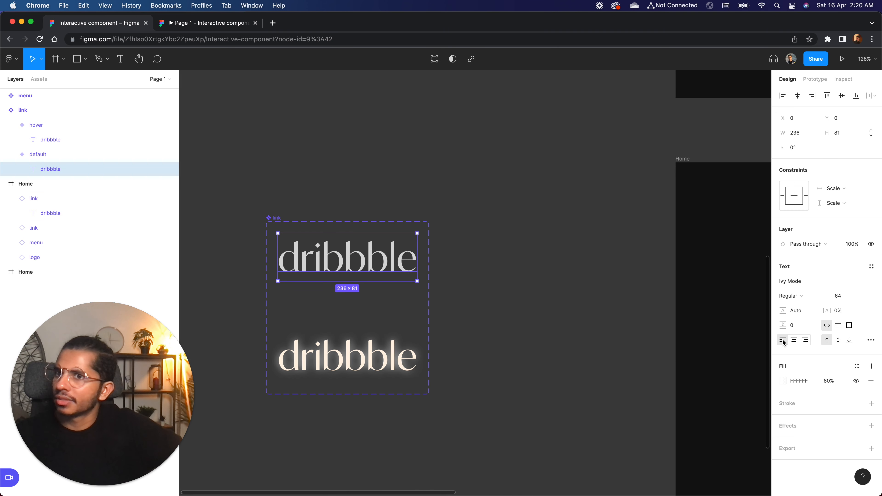
left_click(381, 360)
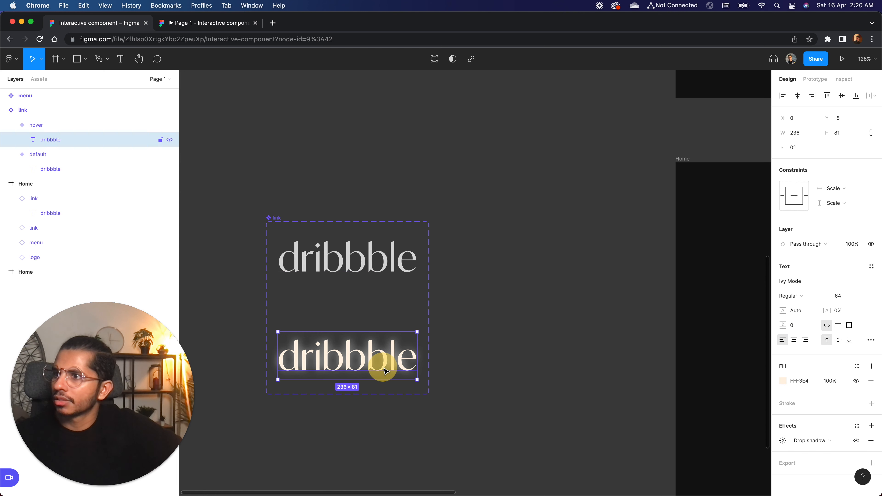
left_click(473, 363)
Check the dribbble and linkedin links in the prototype preview and return to the design file.
scroll(473, 363, "right", 10)
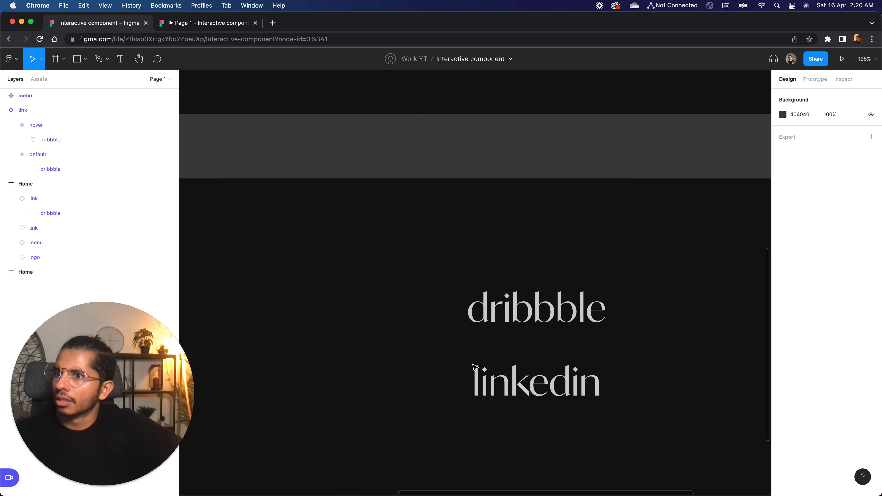
left_click(538, 374)
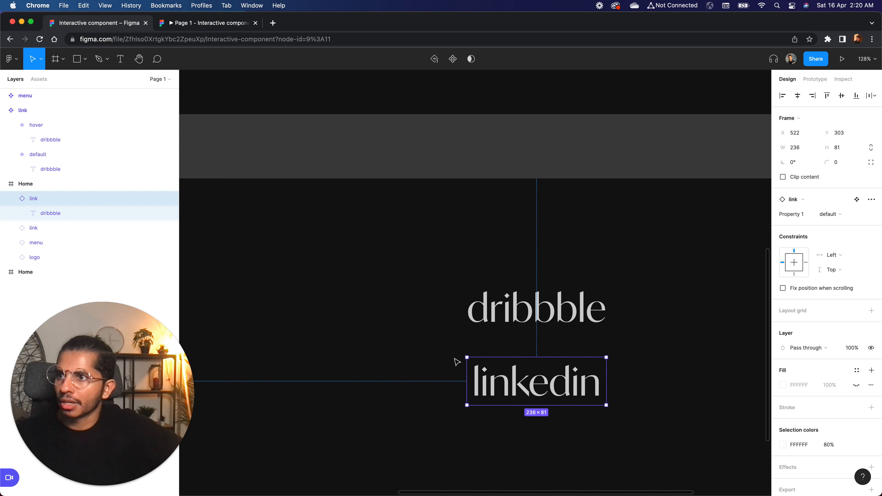
left_click(447, 359)
left_click(190, 25)
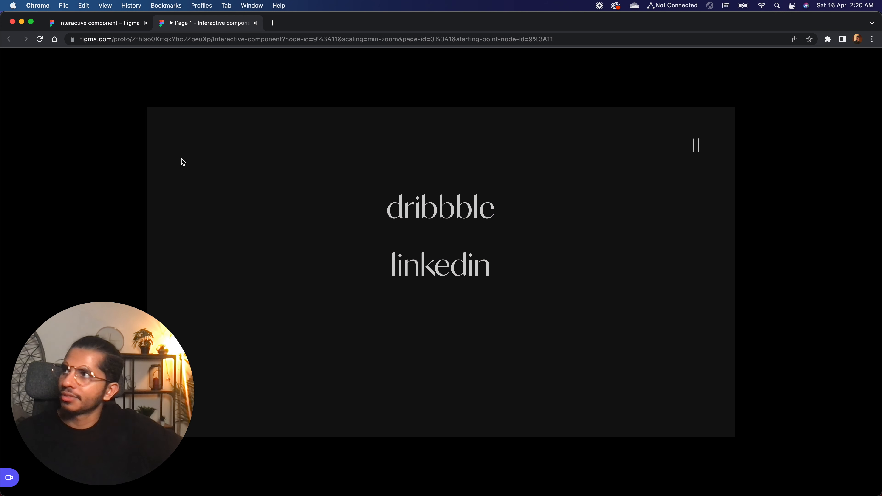
left_click(107, 24)
Duplicate the linkedin link below itself and move both lower links slightly up to tighten the vertical spacing.
scroll(428, 217, "down", 5)
left_click_drag(475, 229, 492, 299)
left_click(581, 205)
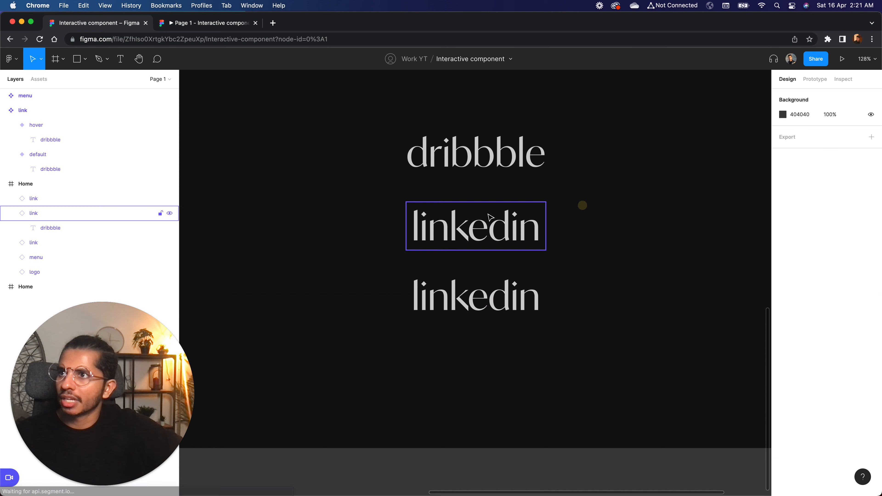
left_click(490, 215)
mouse_move(492, 299)
left_mouse_down()
mouse_move(488, 278)
mouse_move(493, 291)
left_mouse_up()
Change the third link's text to "medium".
double_click(493, 291)
double_click(490, 290)
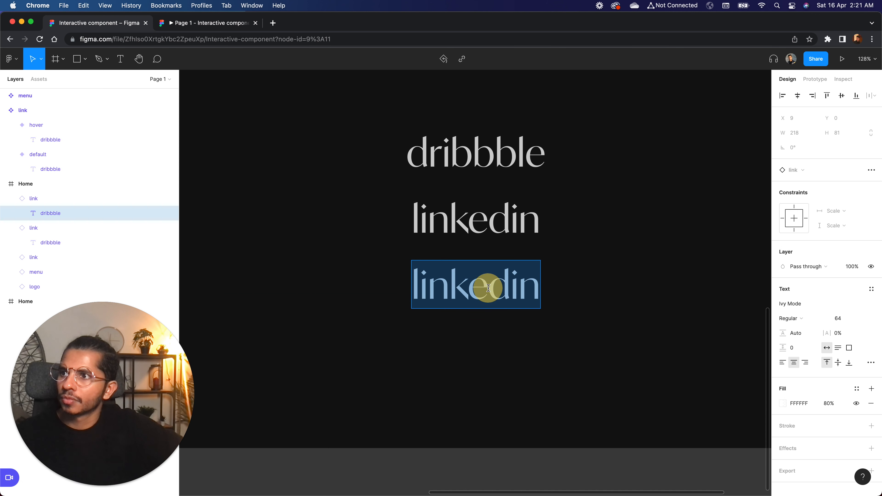
type("medium")
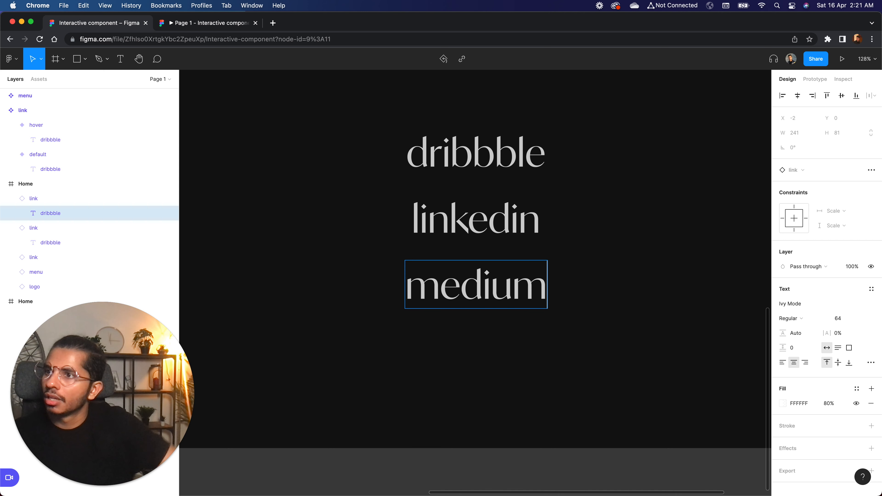
left_click(519, 353)
Duplicate the medium link directly below itself to make a fourth link in the list.
left_click_drag(481, 290, 473, 356)
left_click(630, 295)
left_click(505, 348)
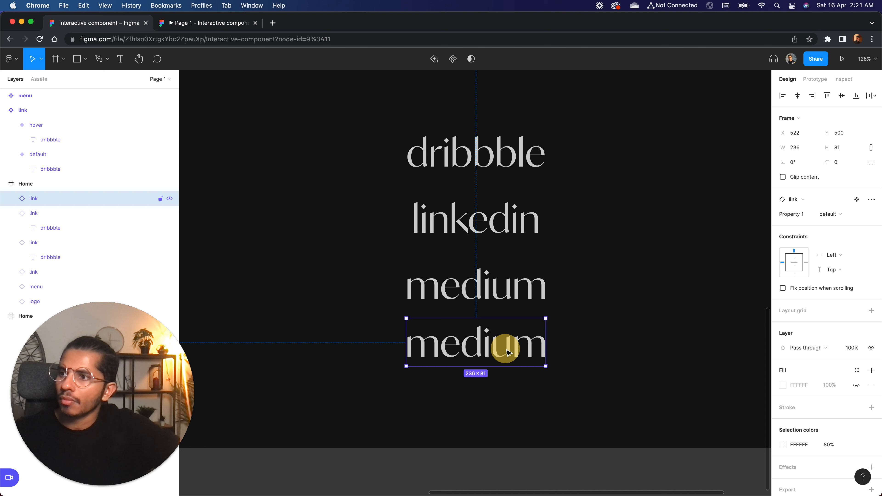
double_click(478, 347)
double_click(481, 347)
left_click(613, 299)
scroll(613, 299, "up", 2)
scroll(613, 299, "left", 1)
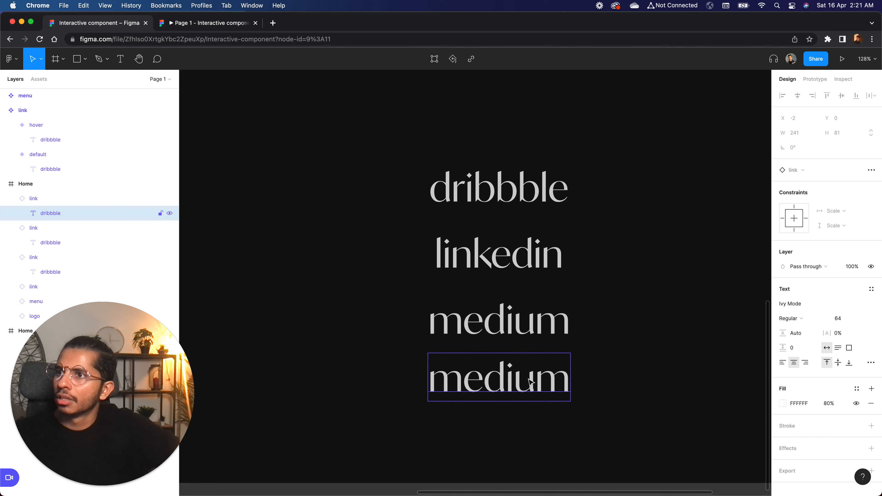
Select all four links in the lower Home frame and wrap them in a vertical auto layout.
left_click(508, 316)
left_click(502, 362)
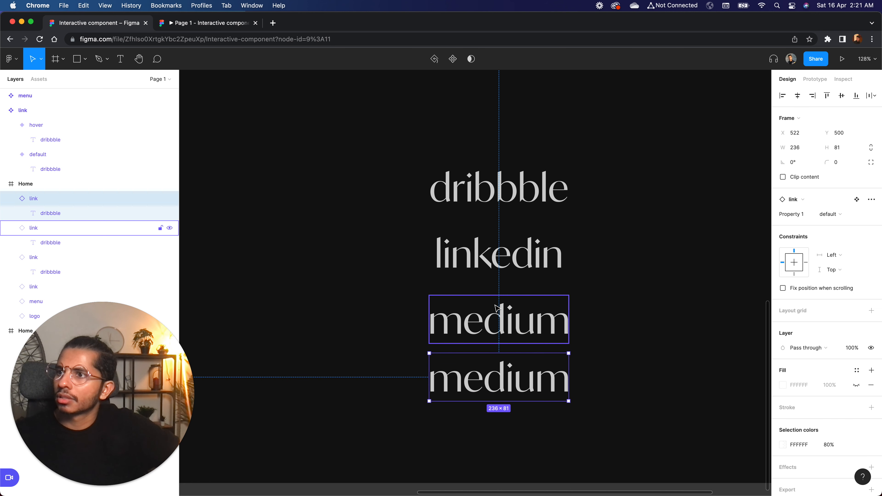
left_click(499, 313, "shift")
left_click(497, 245, "shift")
left_click(497, 201, "shift")
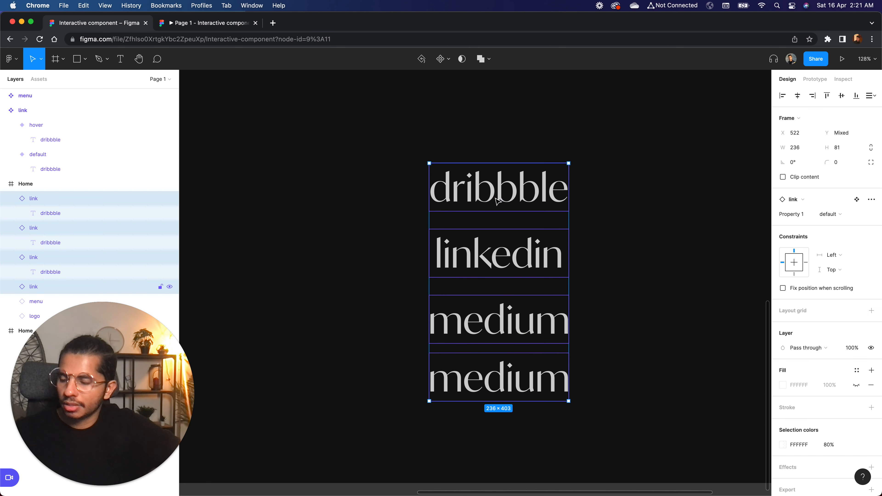
key("shift+a")
left_click(622, 281)
Move the lowest medium link up two places so it sits directly below dribbble.
left_click(525, 375)
double_click(525, 375)
key("Up")
key("Up")
Change the second link's text to "behance".
double_click(466, 250)
double_click(465, 250)
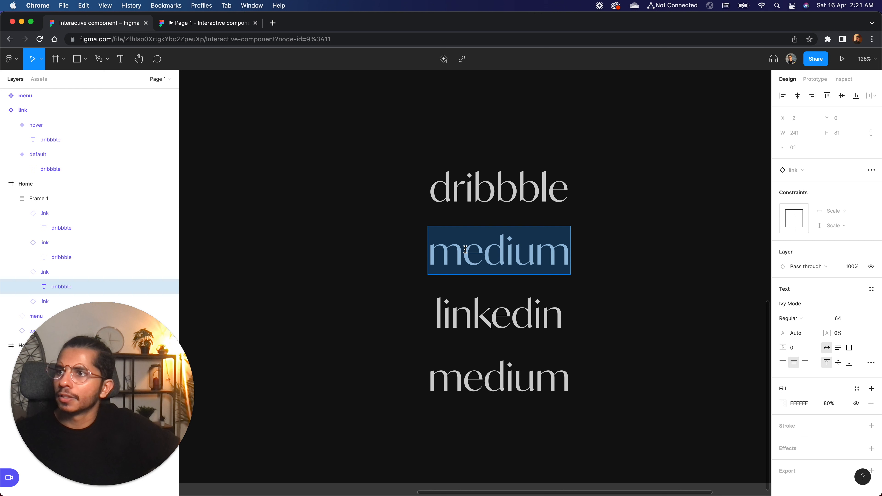
type("behance")
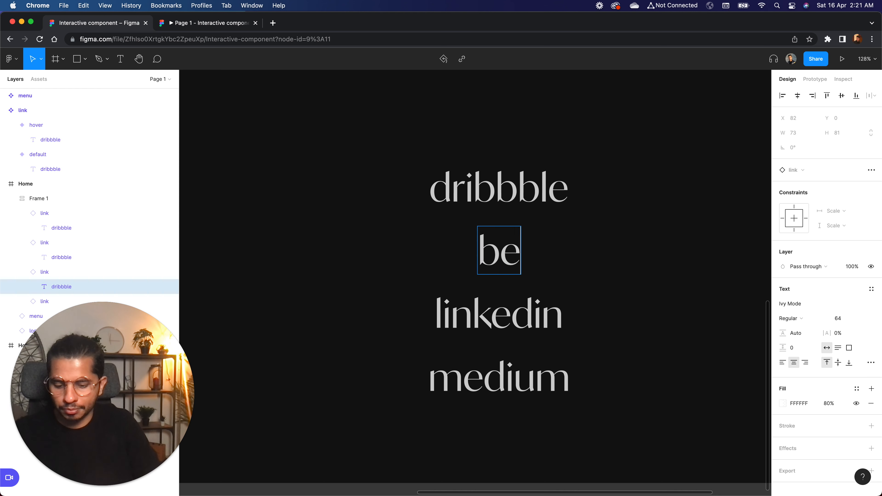
left_click(629, 246)
Set the spacing between items in the link list's auto layout to 24.
left_click(473, 186)
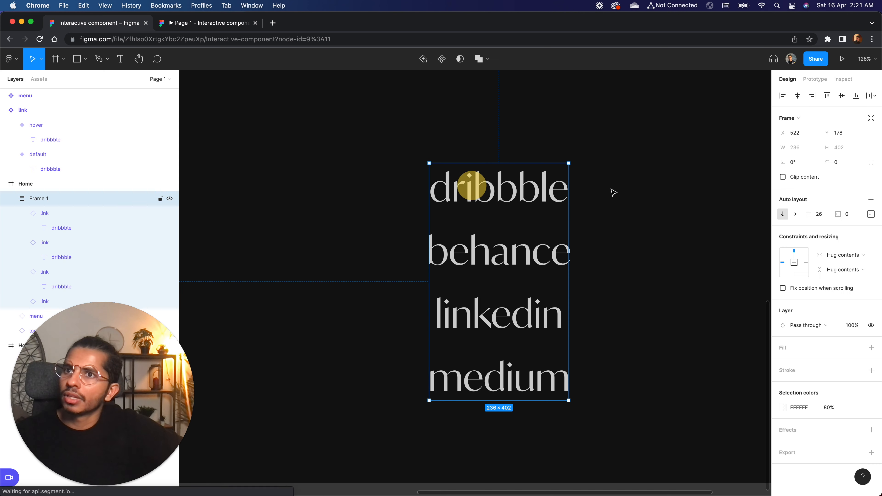
left_click(821, 214)
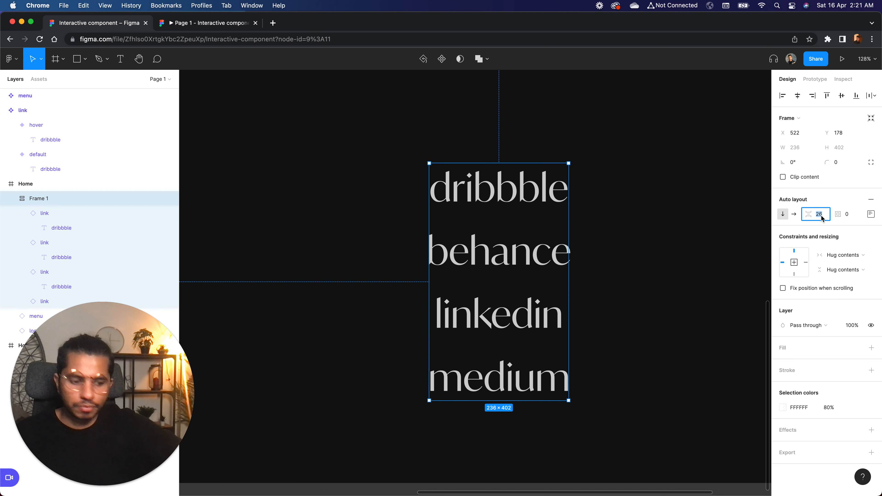
type("24")
key("Return")
left_click(605, 298)
Ungroup the link list and wrap the four links in an auto layout again.
left_click(527, 246)
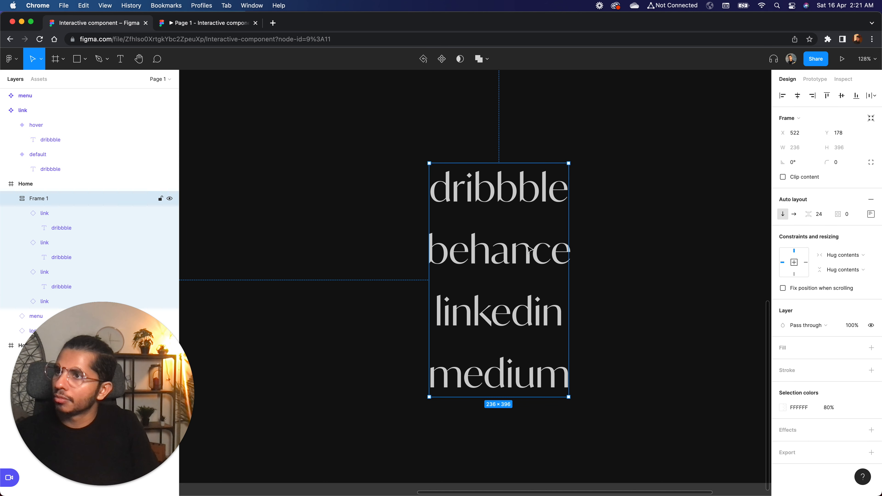
key("super+shift+g")
scroll(650, 206, "down", 5)
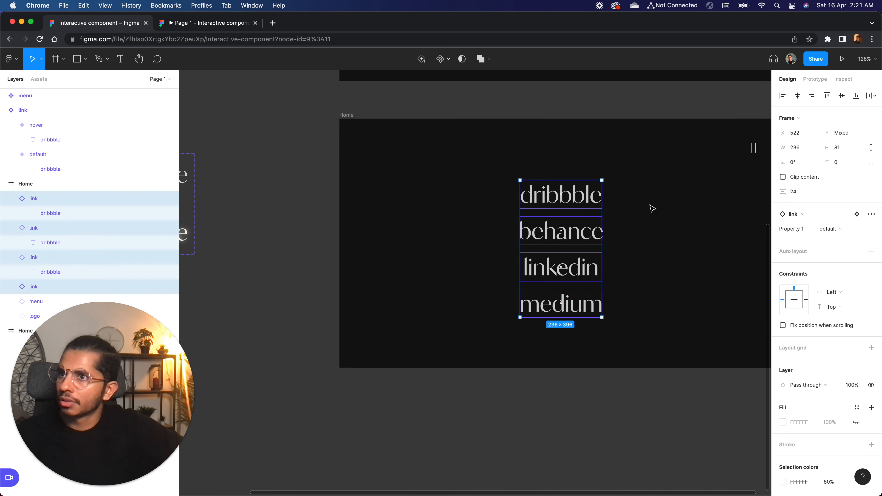
left_click(638, 222)
scroll(639, 225, "up", 2)
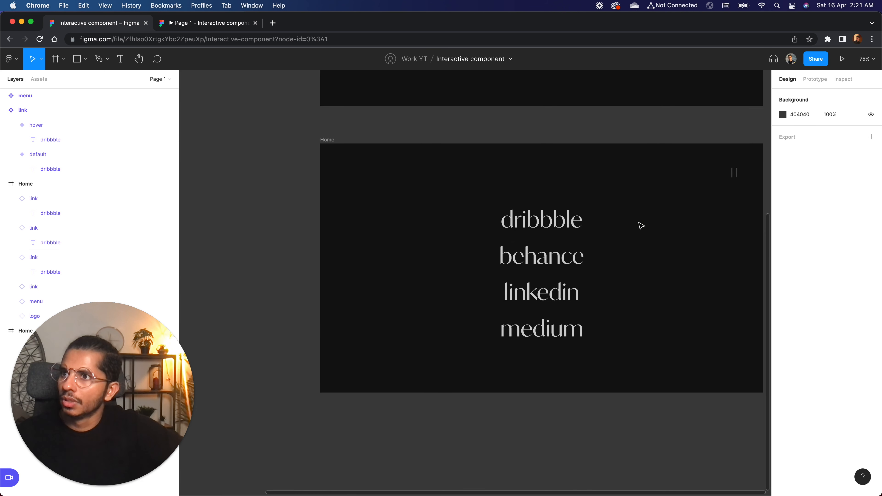
left_click(558, 261)
key("super+a")
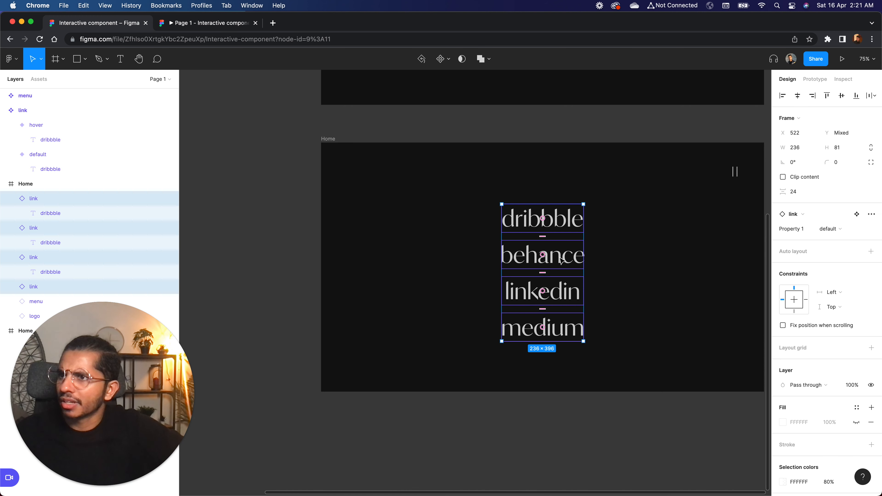
key("shift+a")
Center the link list vertically in the lower Home frame.
left_click(627, 266)
left_click(545, 260)
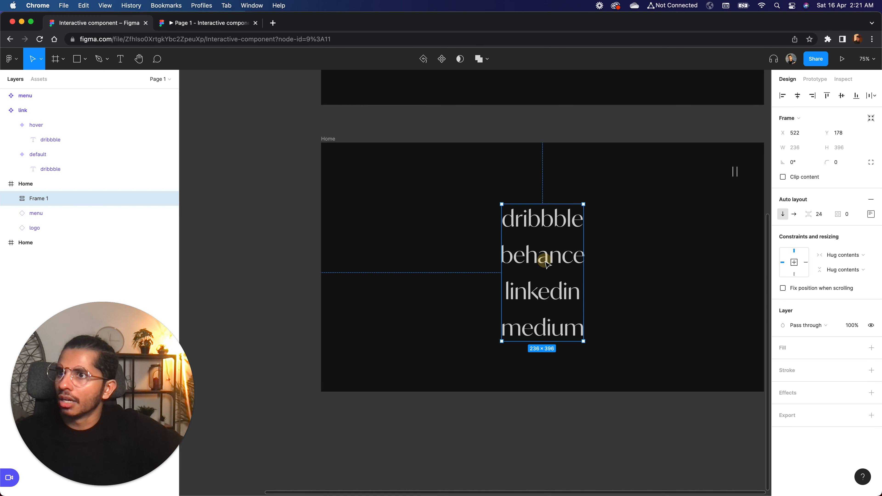
left_click(842, 96)
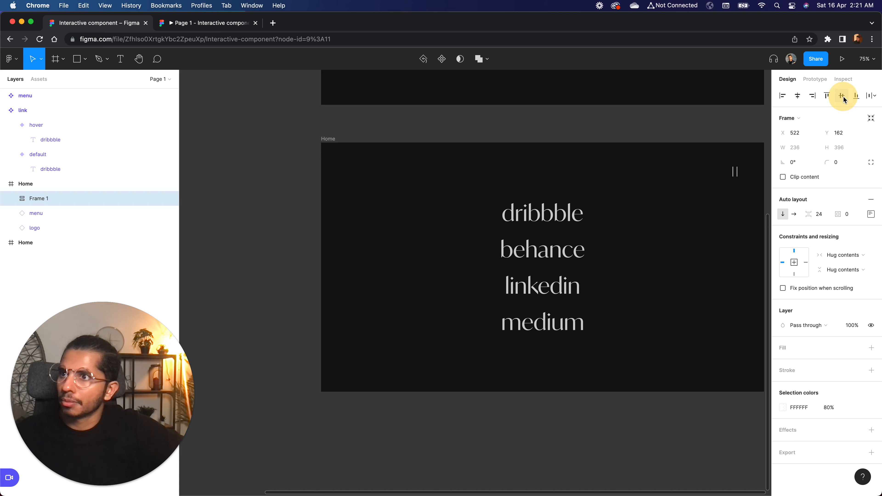
scroll(604, 233, "right", 5)
scroll(604, 233, "up", 2)
scroll(604, 233, "right", 1)
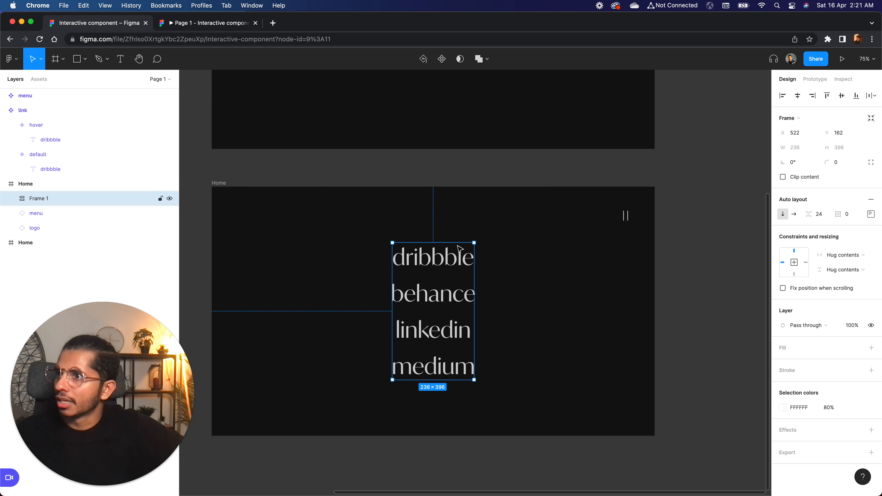
left_click(506, 308)
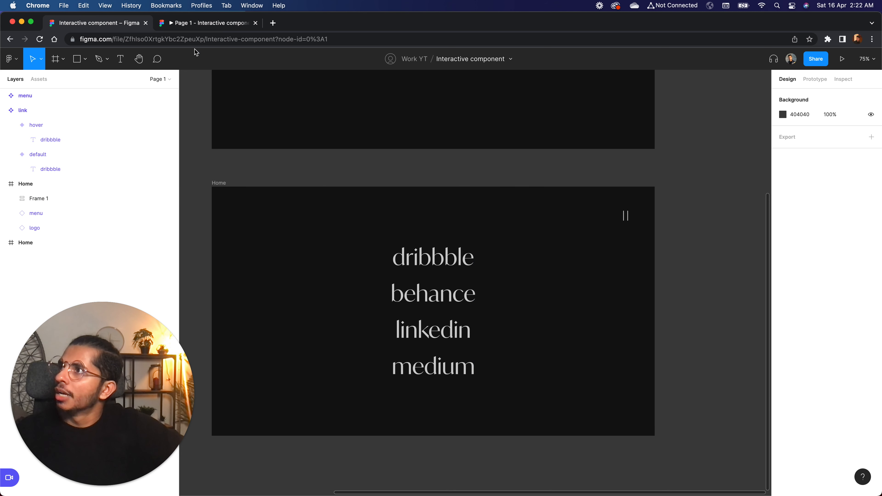
Preview the hover effect on the menu links in the running prototype.
left_click(182, 25)
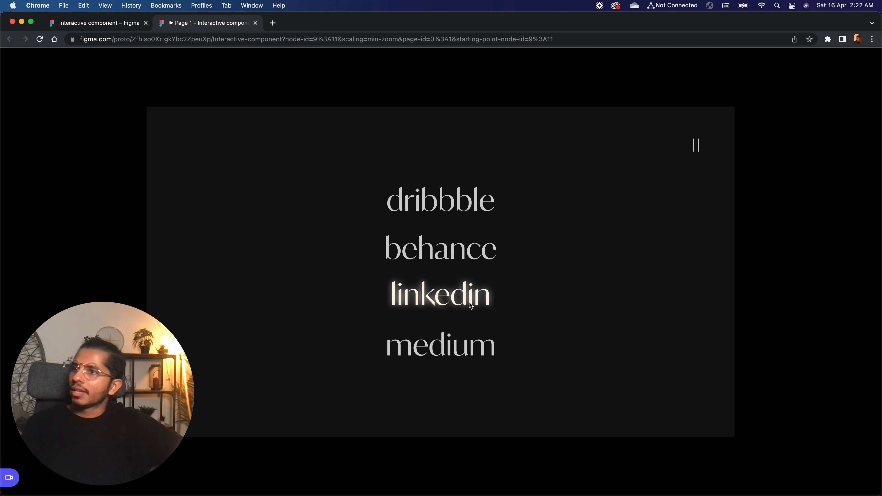
left_click(78, 24)
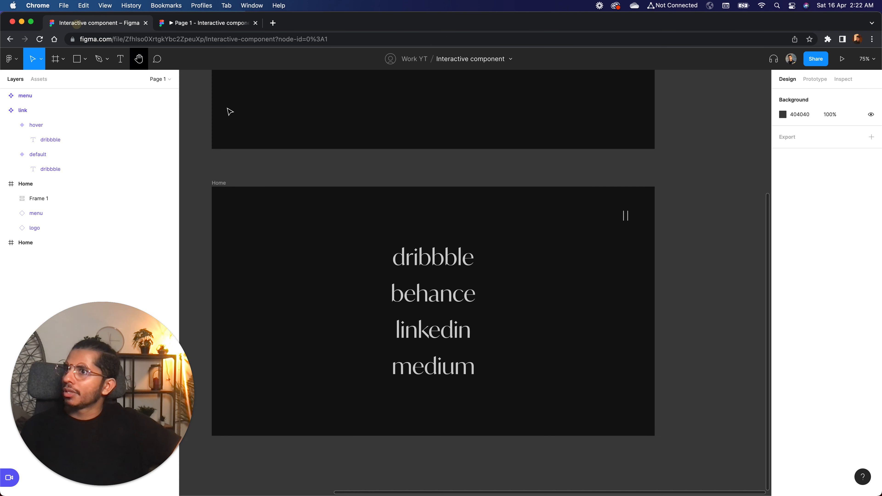
Set the fill opacity of the default link variant's text to 70% and check the links in the prototype.
left_click(573, 216)
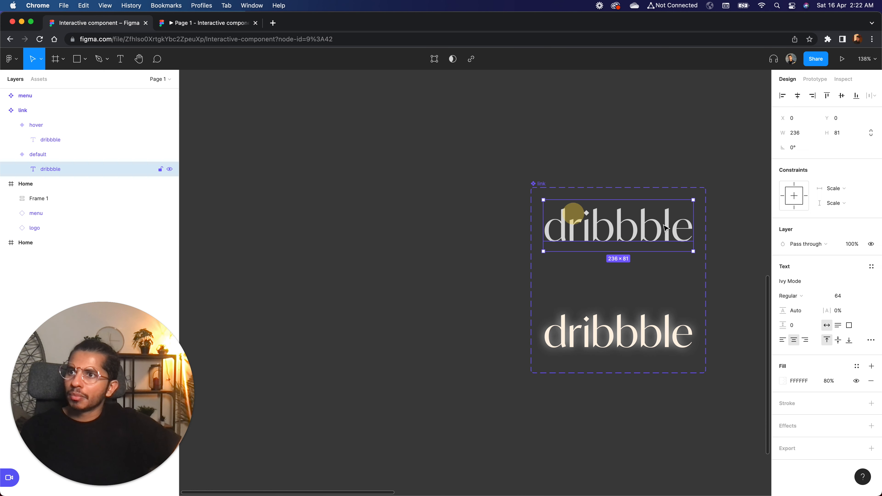
left_click(829, 382)
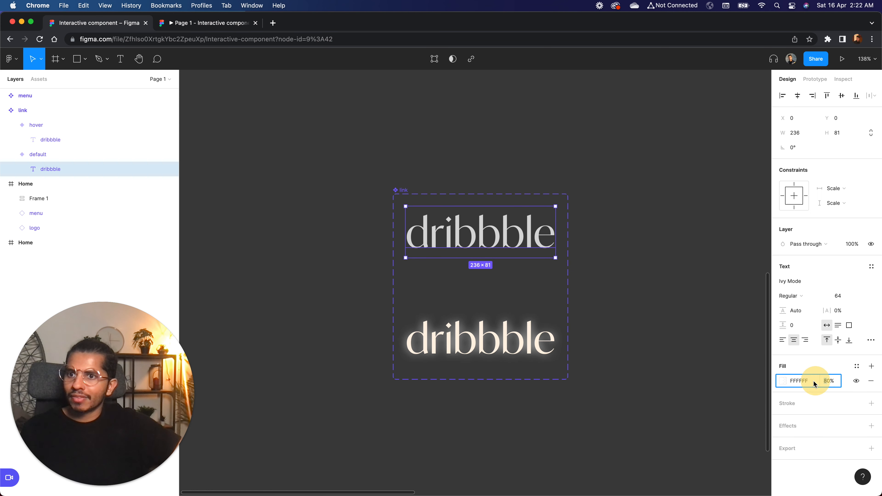
key("Return")
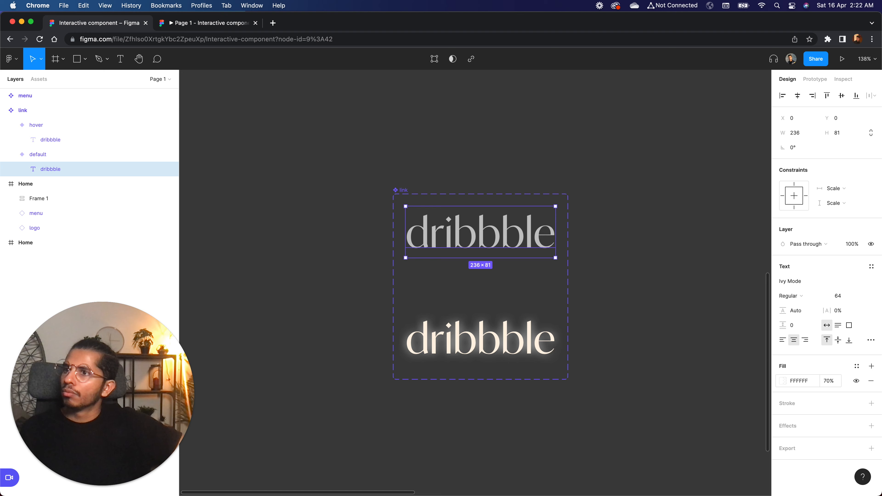
left_click(654, 376)
scroll(655, 376, "right", 10)
scroll(655, 377, "right", 10)
scroll(655, 377, "down", 2)
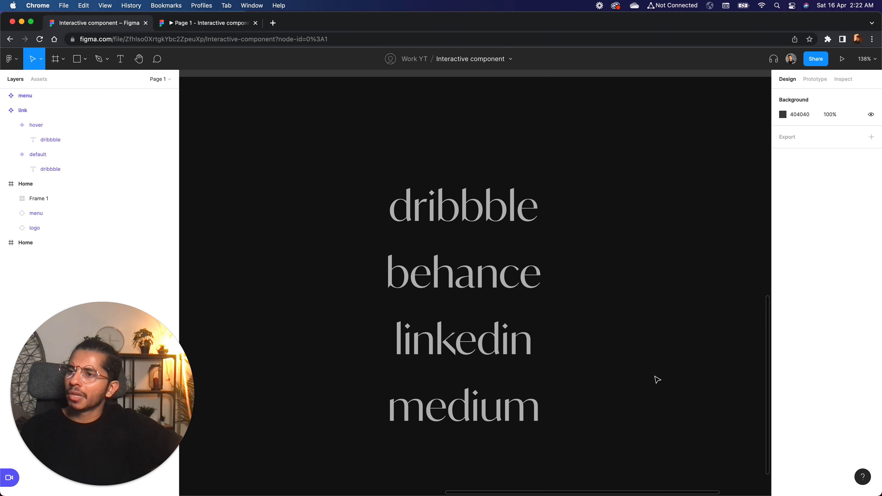
scroll(656, 377, "down", 4)
scroll(655, 377, "right", 1)
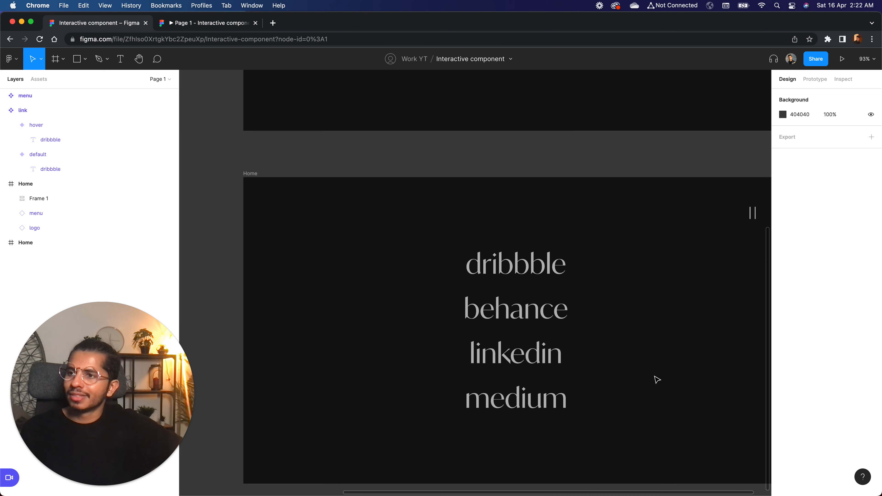
left_click(214, 27)
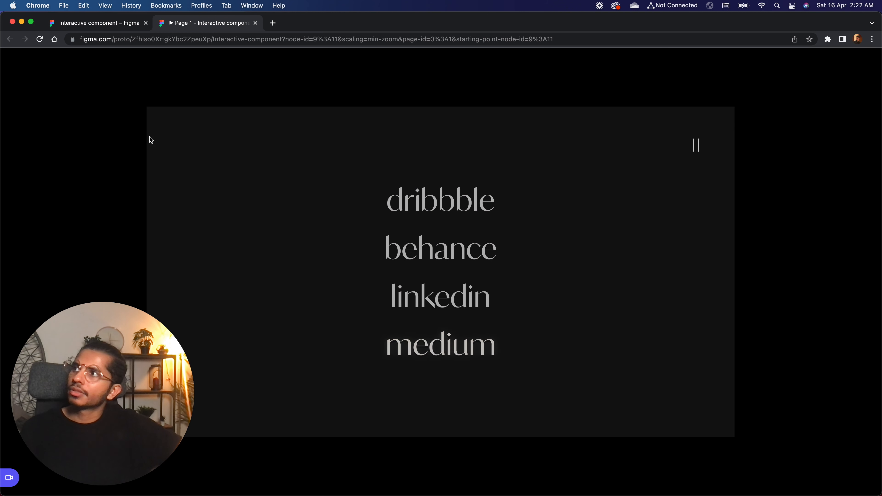
Set the link list's item spacing to 16, recenter it vertically in the lower Home frame, and check it in the prototype.
left_click(104, 23)
left_click(509, 270)
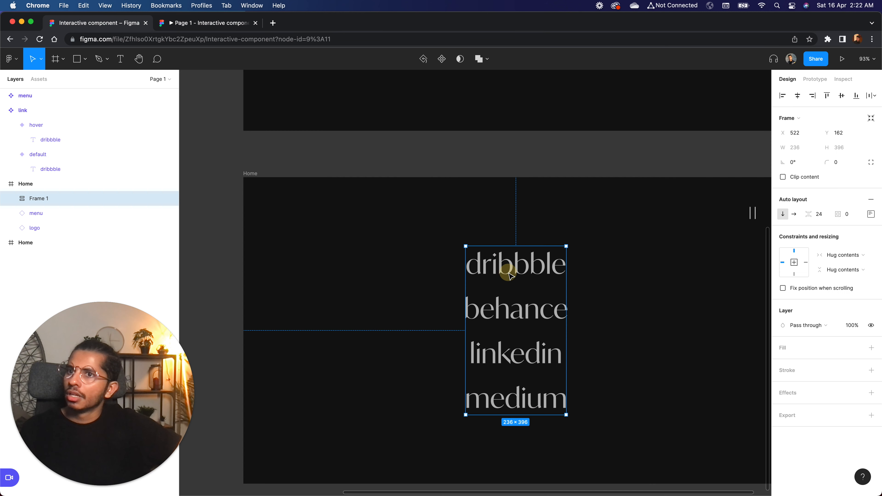
left_click(825, 218)
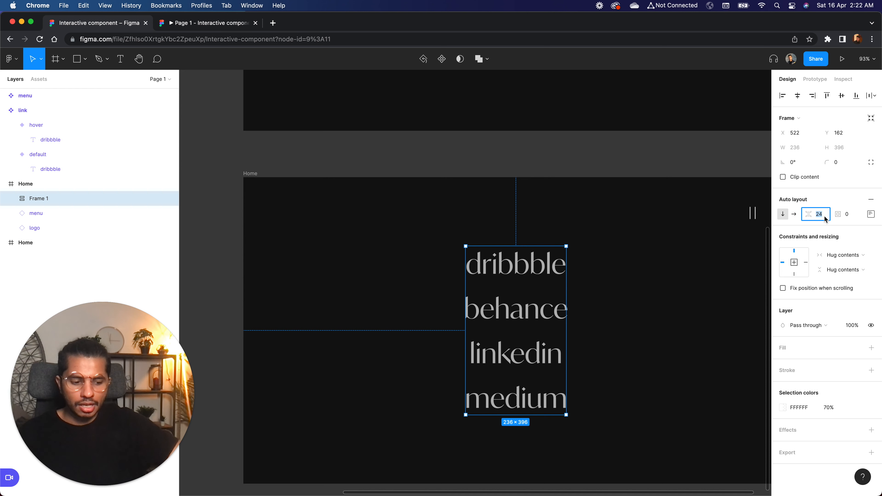
key("Return")
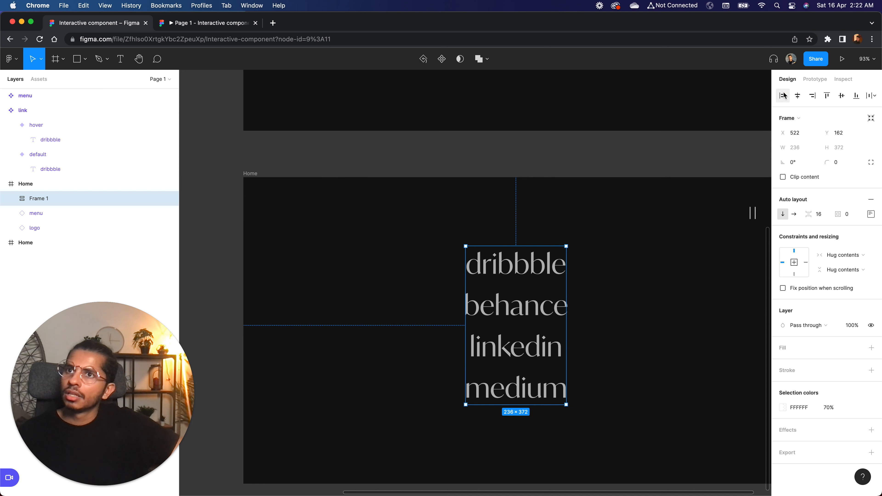
left_click(594, 287)
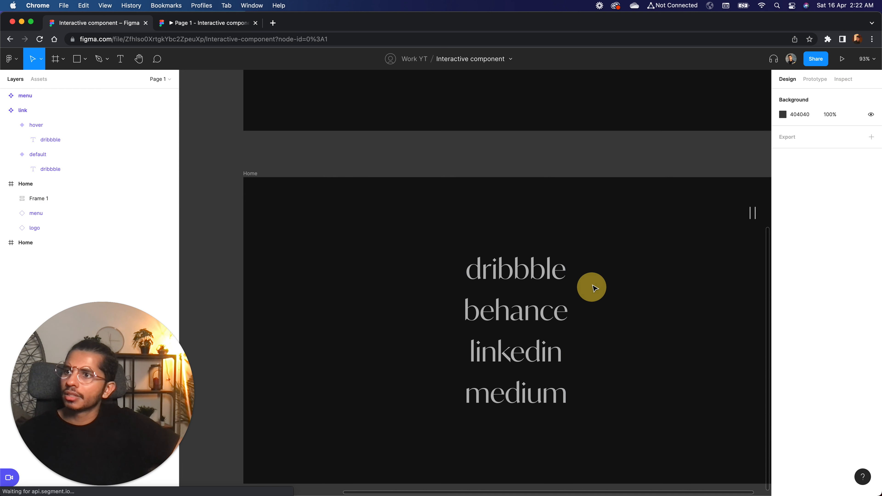
left_click(210, 24)
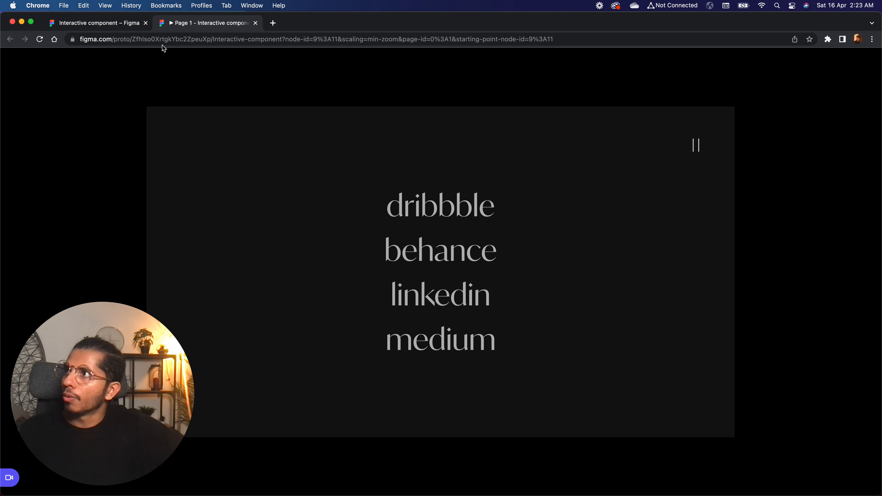
Select the dribbble link instance inside the link list of the lower Home frame.
left_click(122, 23)
double_click(519, 269)
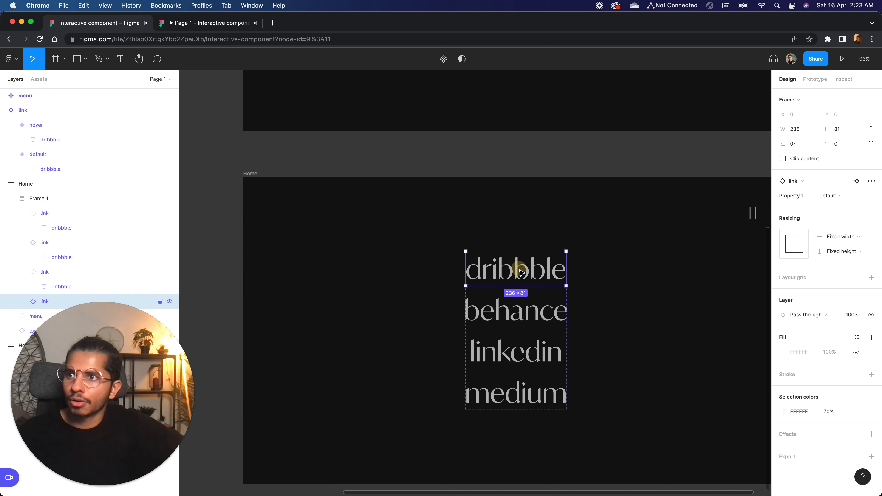